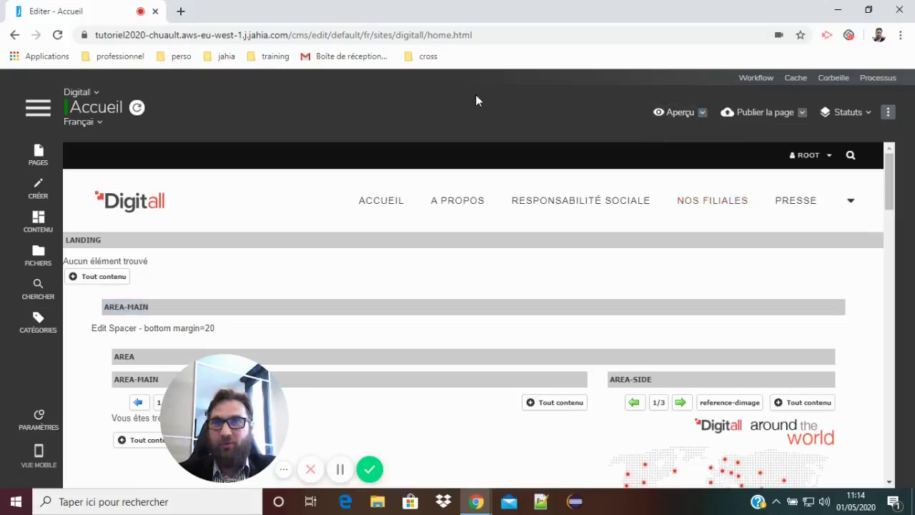
Step: Open the jExperience rules management (Règles) in the site settings
{"action": "left_click", "coordinate": [43, 427]}
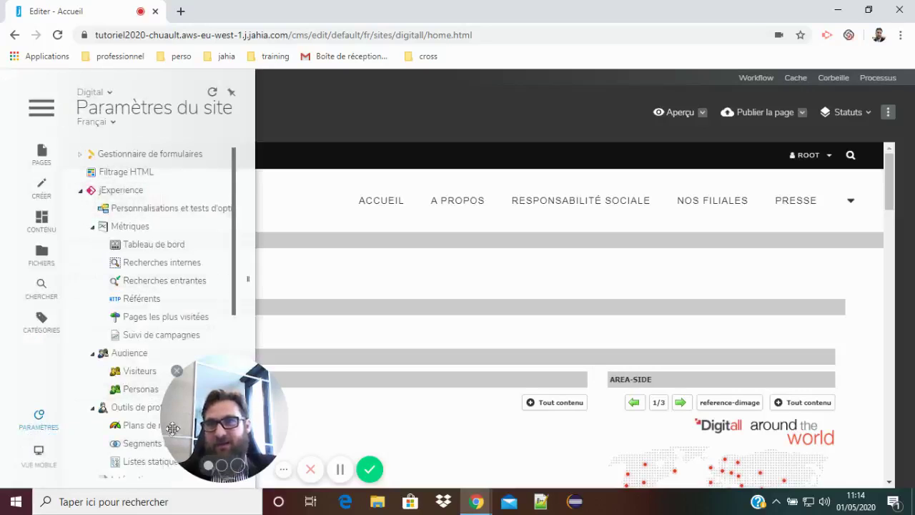
{"action": "left_click_drag", "start_coordinate": [192, 427], "coordinate": [331, 400]}
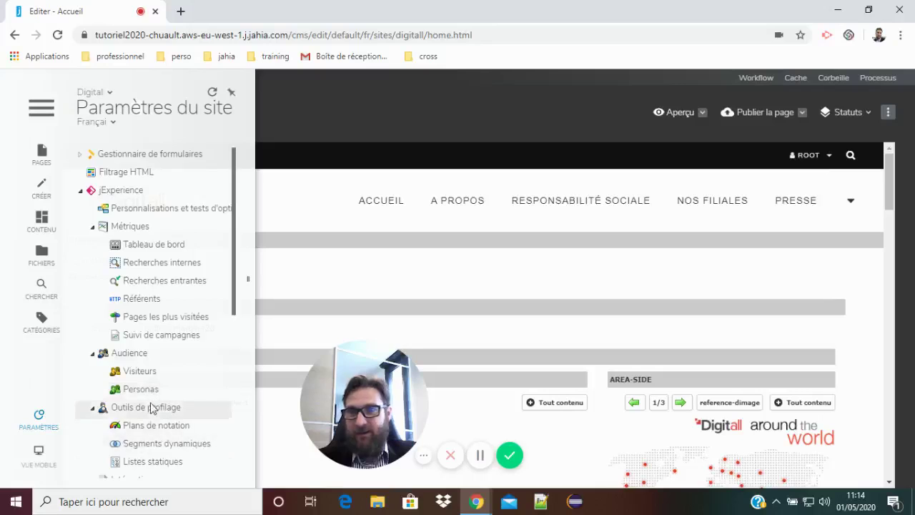
{"action": "scroll", "coordinate": [149, 408], "scroll_direction": "down", "scroll_amount": 2}
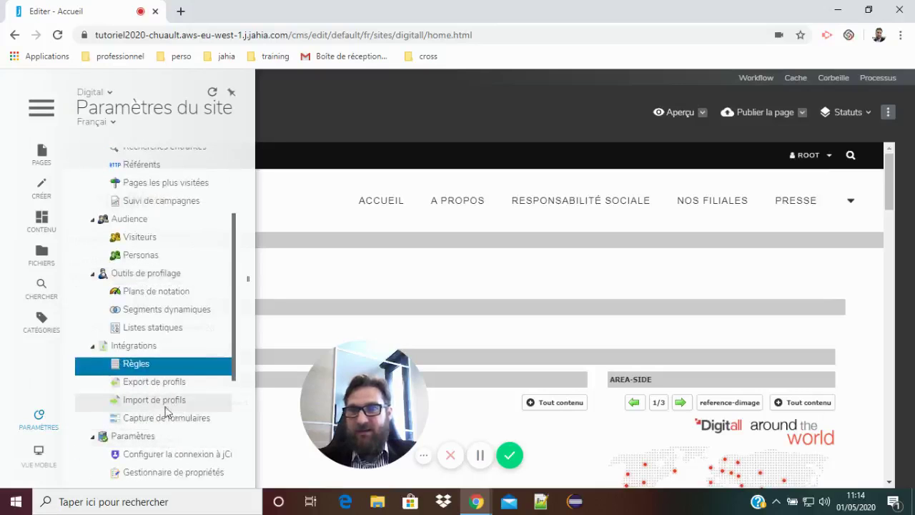
{"action": "left_click", "coordinate": [140, 366]}
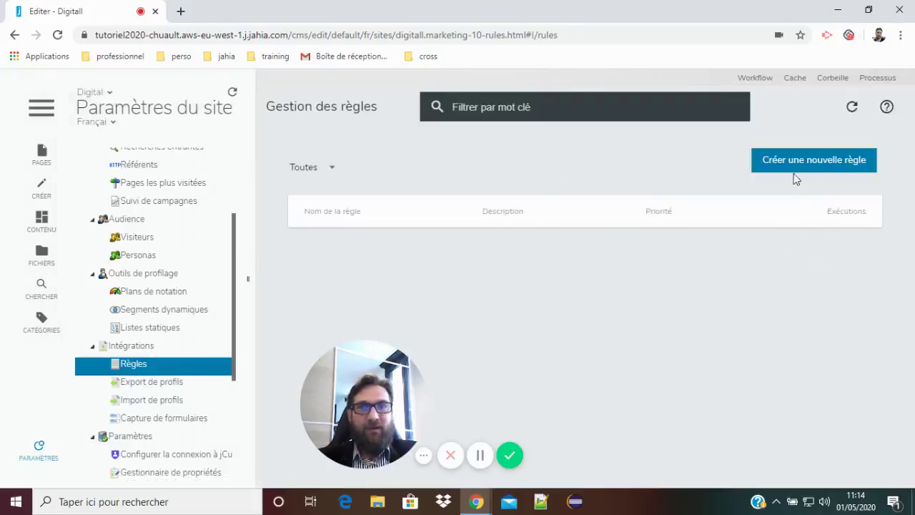
Step: Start a new rule and make it run when a visitor's consent is modified (Un consentement d'un visiteur est modifié)
{"action": "left_click", "coordinate": [825, 165]}
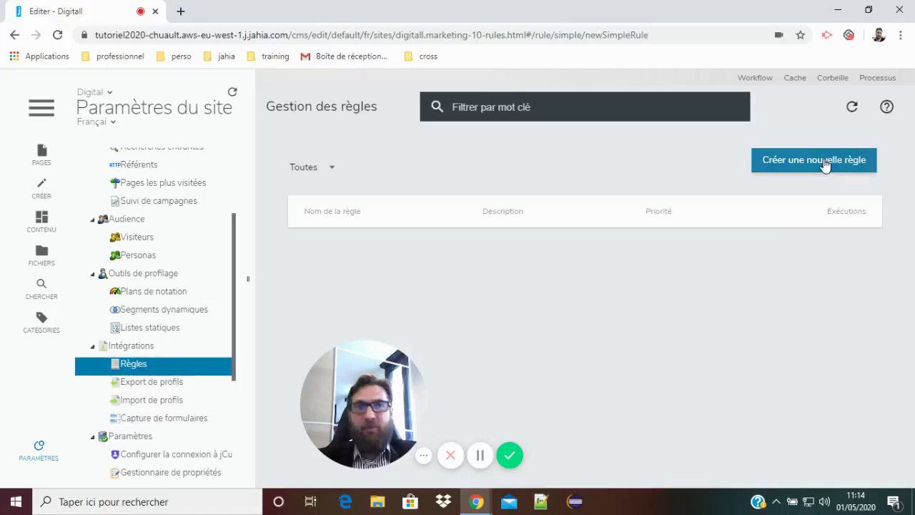
{"action": "scroll", "coordinate": [540, 259], "scroll_direction": "down", "scroll_amount": 2}
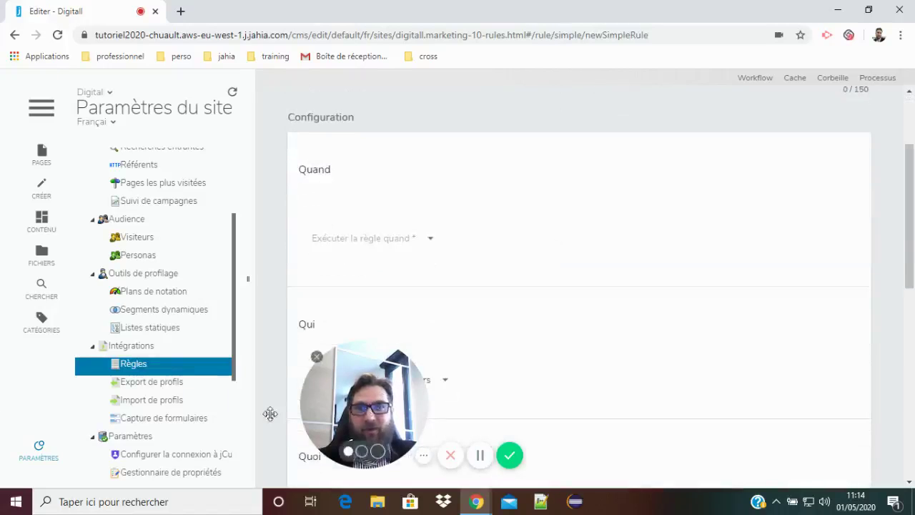
{"action": "scroll", "coordinate": [393, 276], "scroll_direction": "down", "scroll_amount": 1}
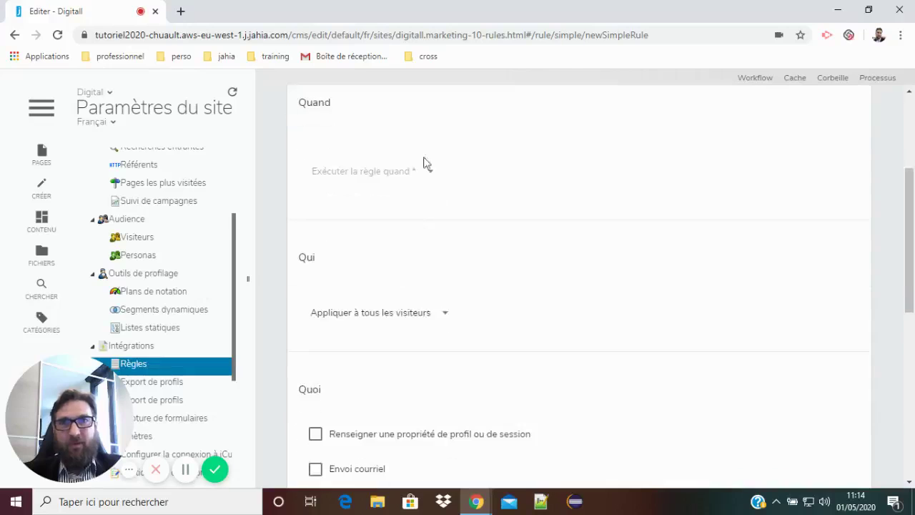
{"action": "left_click", "coordinate": [421, 173]}
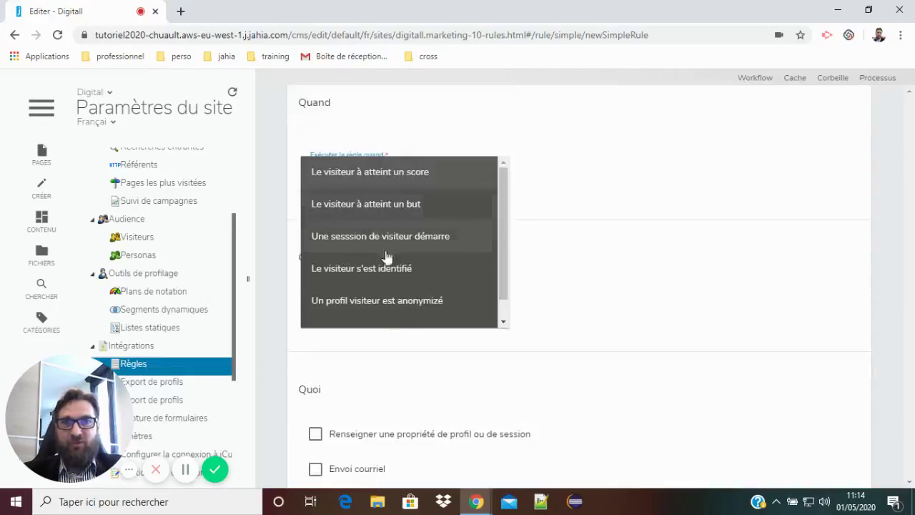
{"action": "scroll", "coordinate": [406, 275], "scroll_direction": "down", "scroll_amount": 1}
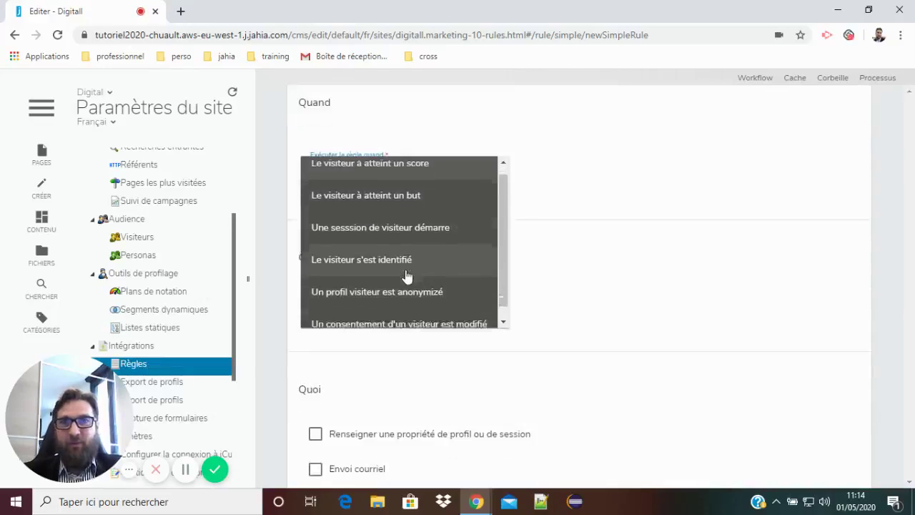
{"action": "left_click", "coordinate": [381, 314]}
Step: Keep the rule applied to all visitors and enable filling in a property, with the type Propriété du profil
{"action": "scroll", "coordinate": [510, 279], "scroll_direction": "down", "scroll_amount": 1}
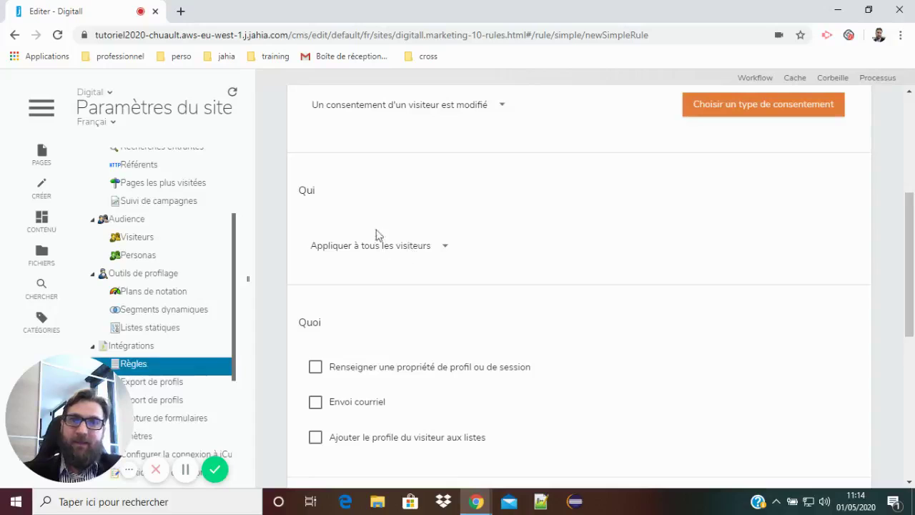
{"action": "left_click", "coordinate": [426, 249]}
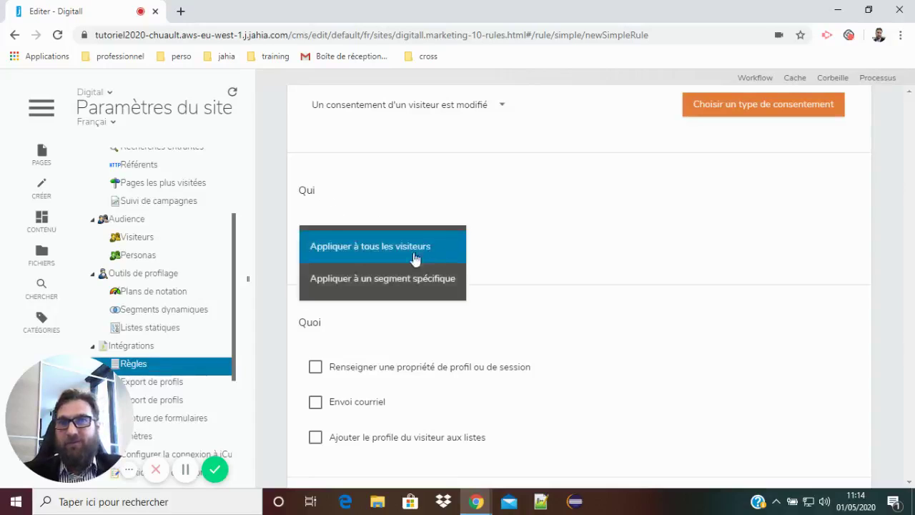
{"action": "left_click", "coordinate": [575, 274]}
{"action": "scroll", "coordinate": [577, 281], "scroll_direction": "down", "scroll_amount": 1}
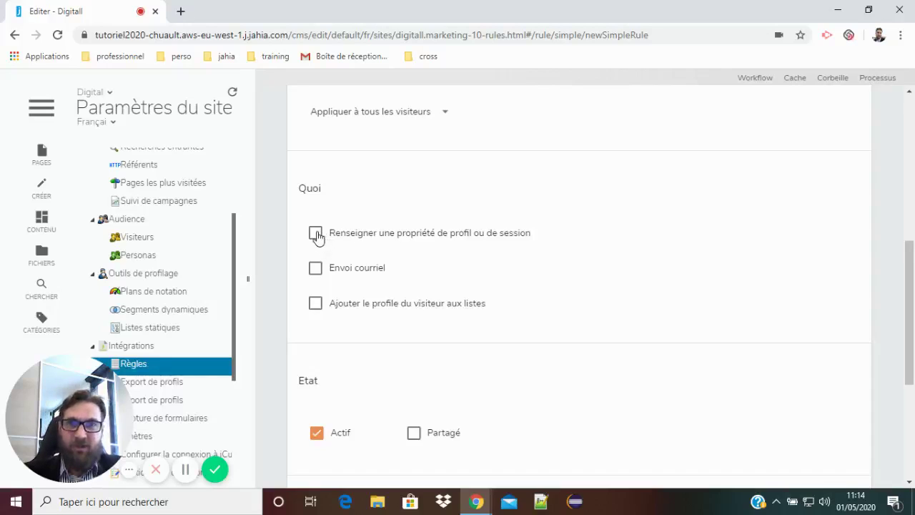
{"action": "left_click", "coordinate": [315, 233]}
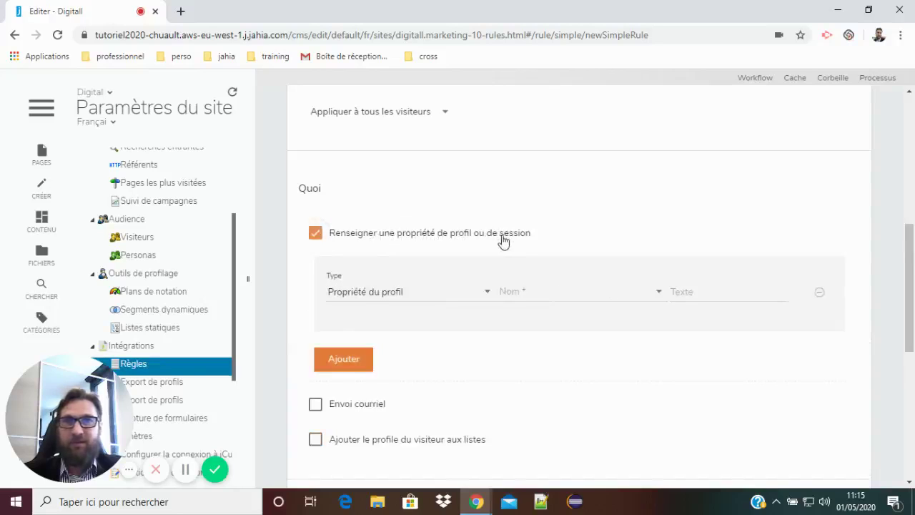
{"action": "left_click", "coordinate": [464, 298]}
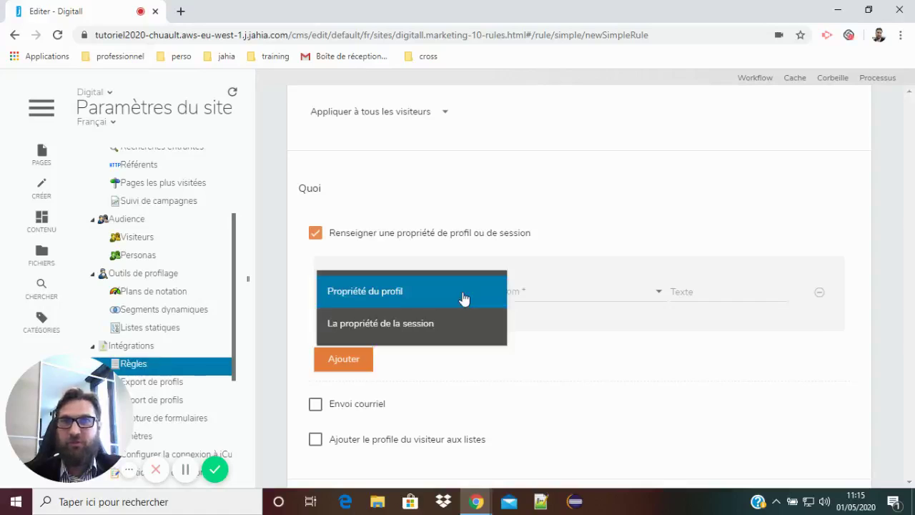
{"action": "left_click", "coordinate": [389, 299]}
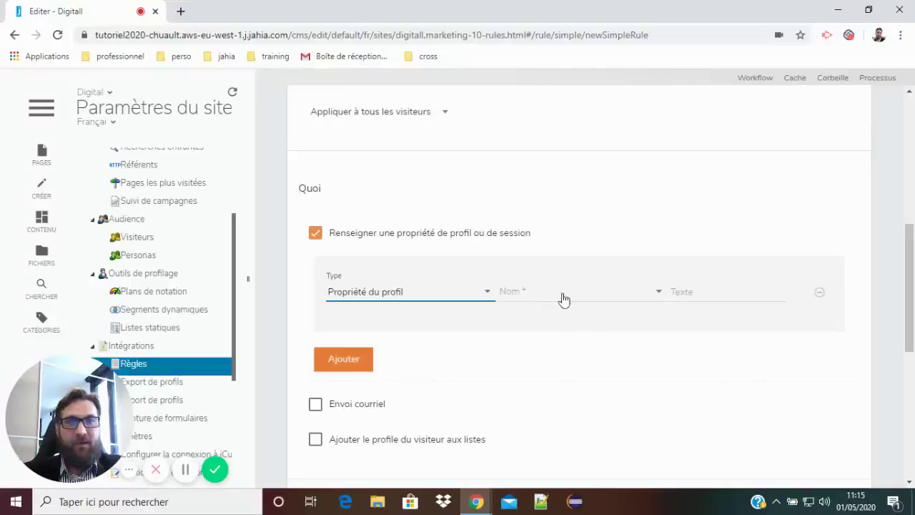
Step: Look through the profile property names available for the rule's action
{"action": "left_click", "coordinate": [609, 295]}
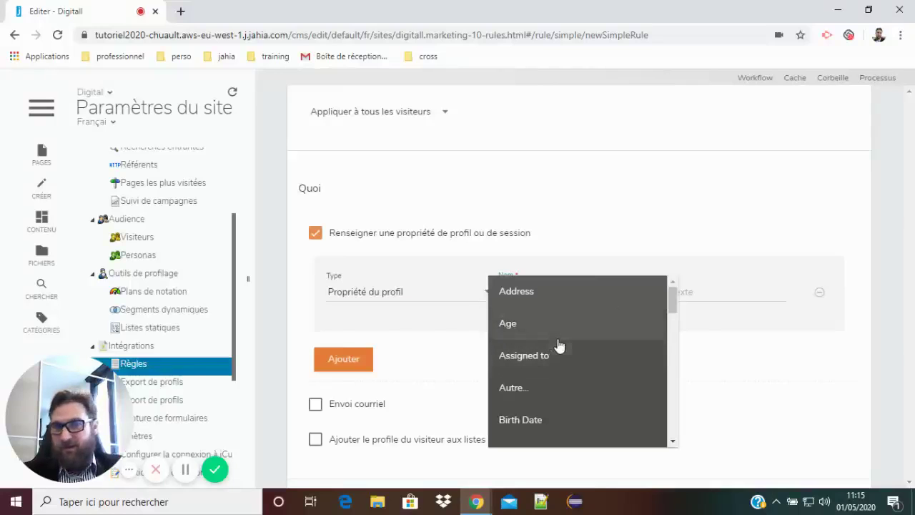
{"action": "scroll", "coordinate": [561, 339], "scroll_direction": "down", "scroll_amount": 5}
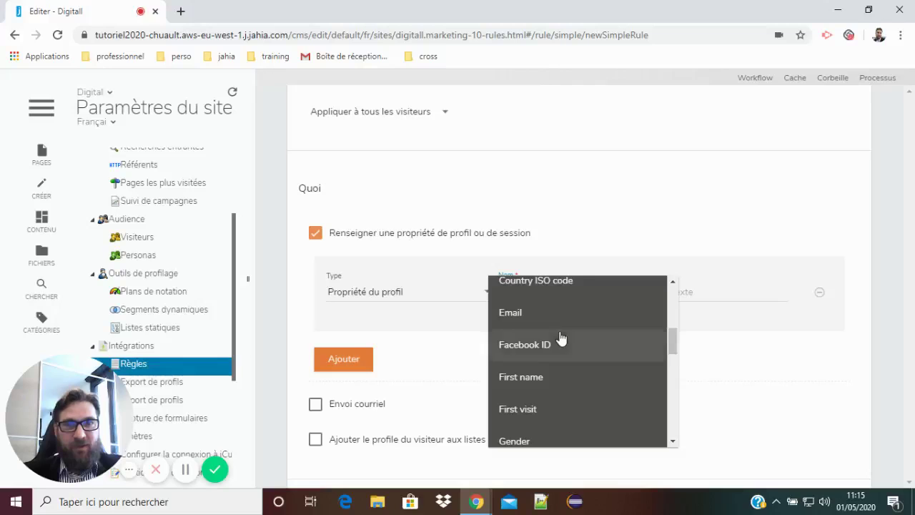
{"action": "scroll", "coordinate": [561, 339], "scroll_direction": "down", "scroll_amount": 6}
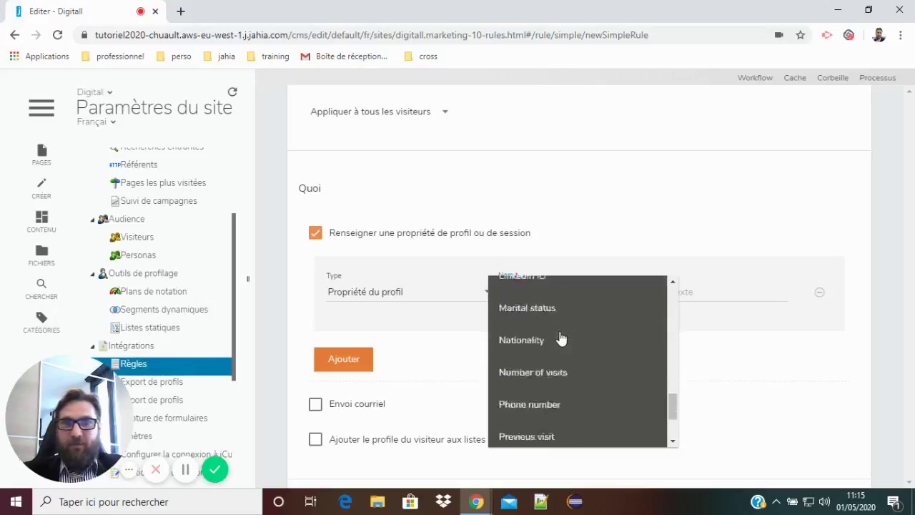
{"action": "left_click", "coordinate": [750, 382]}
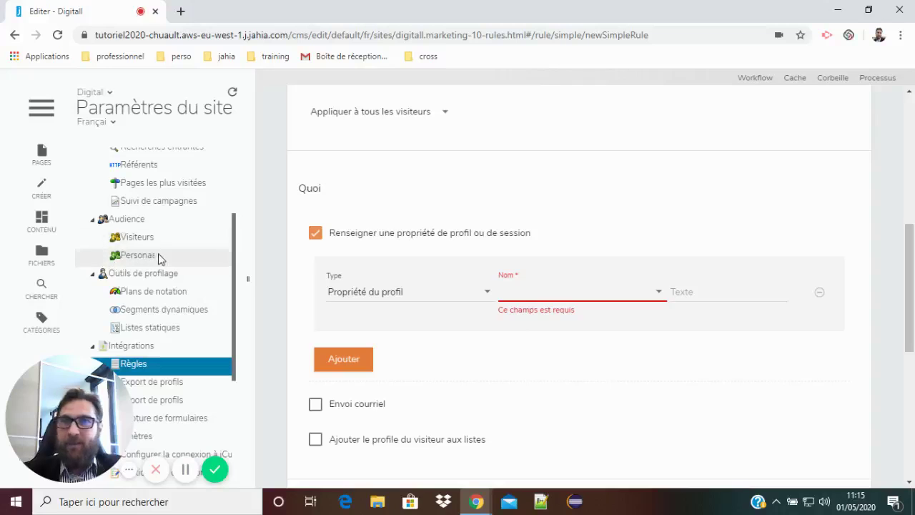
Step: Open the jExperience property manager (Gestionnaire de propriétés) in the site settings
{"action": "scroll", "coordinate": [175, 292], "scroll_direction": "down", "scroll_amount": 2}
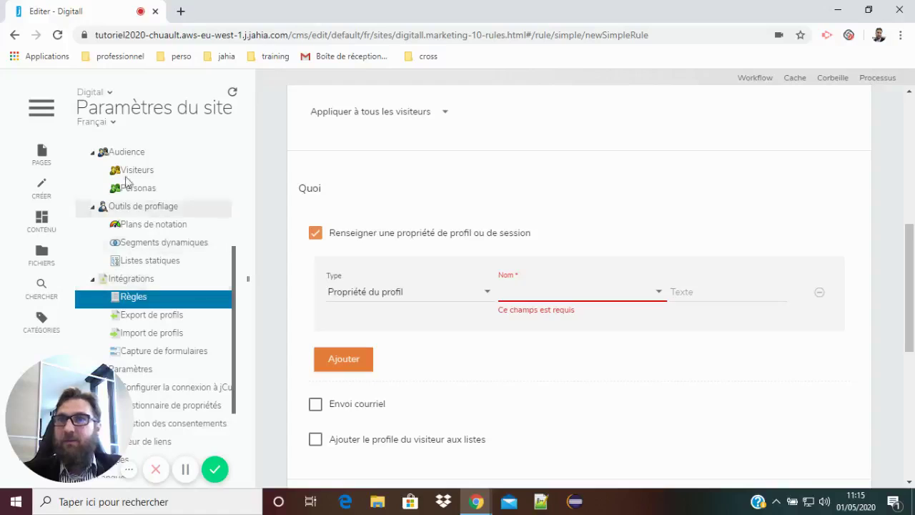
{"action": "scroll", "coordinate": [143, 209], "scroll_direction": "up", "scroll_amount": 2}
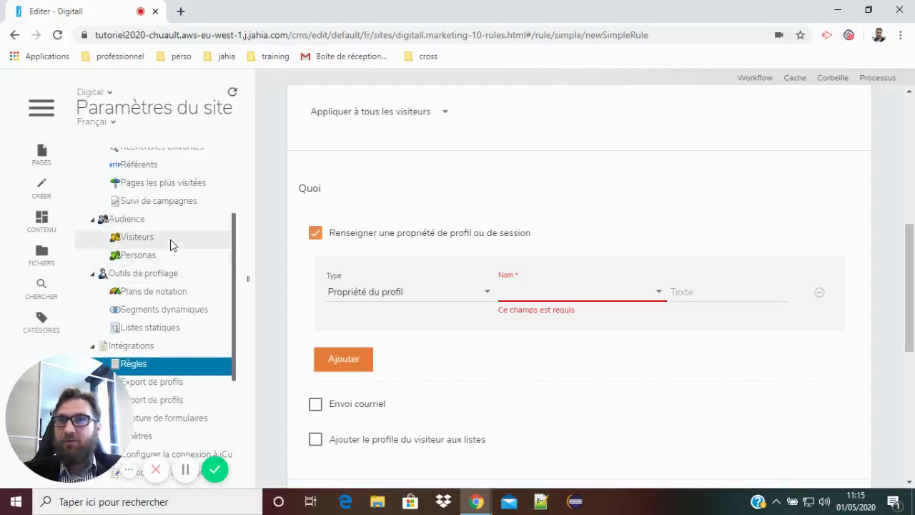
{"action": "scroll", "coordinate": [172, 241], "scroll_direction": "up", "scroll_amount": 2}
{"action": "scroll", "coordinate": [174, 250], "scroll_direction": "down", "scroll_amount": 6}
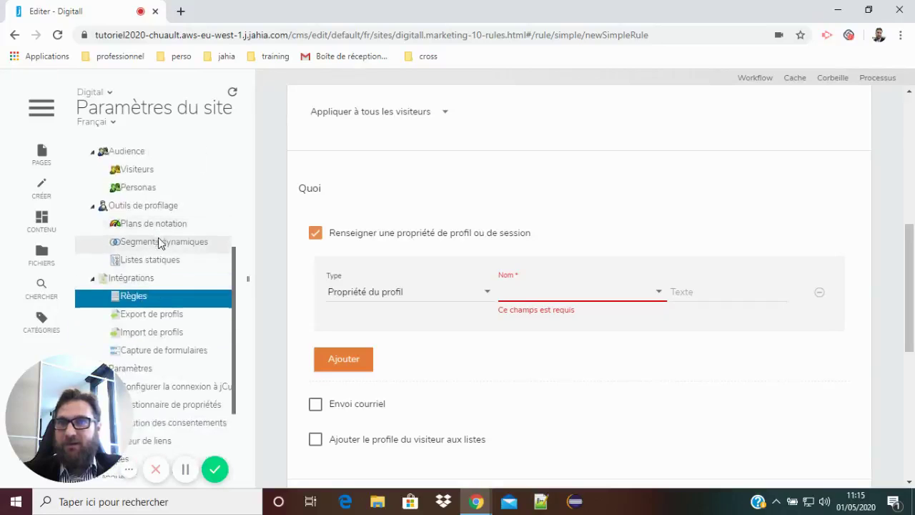
{"action": "scroll", "coordinate": [158, 251], "scroll_direction": "down", "scroll_amount": 2}
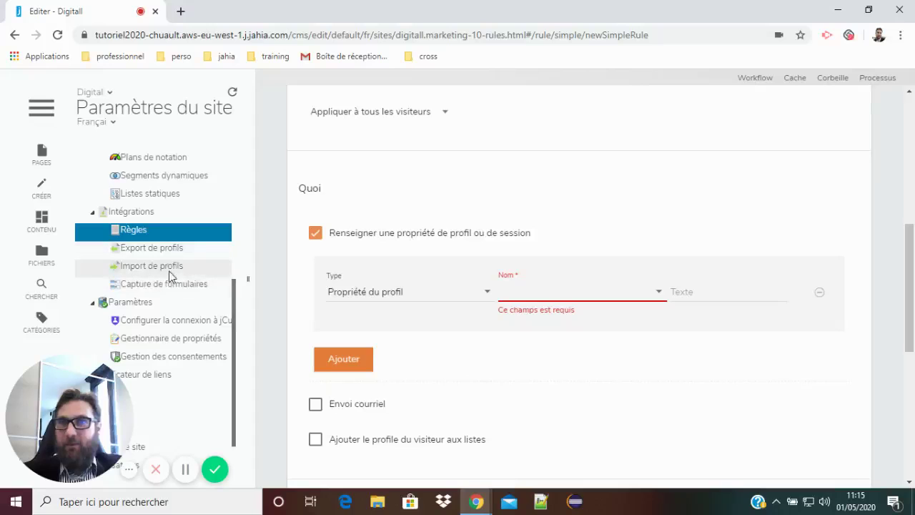
{"action": "scroll", "coordinate": [168, 274], "scroll_direction": "down", "scroll_amount": 2}
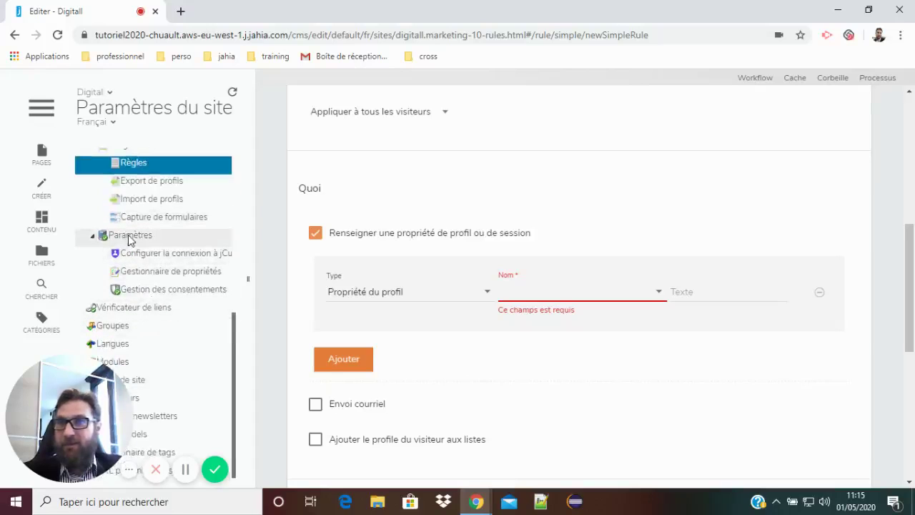
{"action": "left_click", "coordinate": [155, 278]}
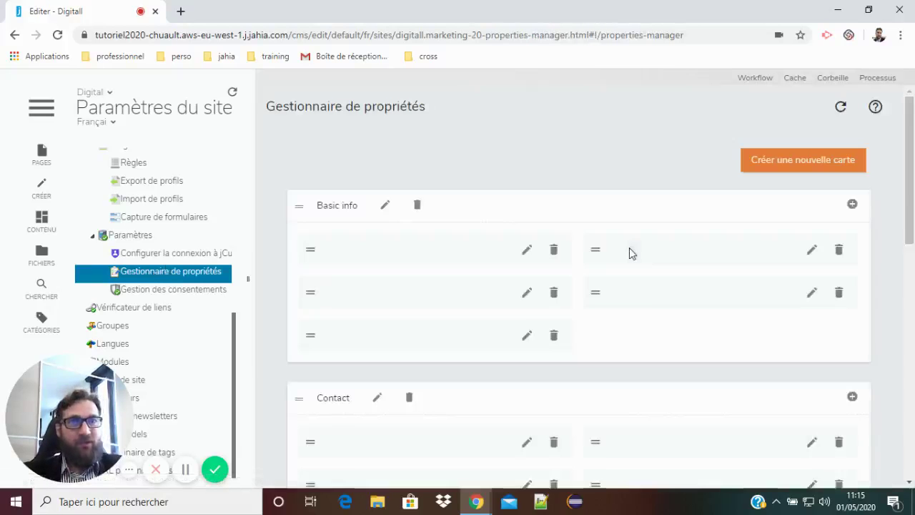
Step: Start a new property in the Custom card with the ID "cookies" and the name "Cookies Consent"
{"action": "scroll", "coordinate": [628, 251], "scroll_direction": "down", "scroll_amount": 9}
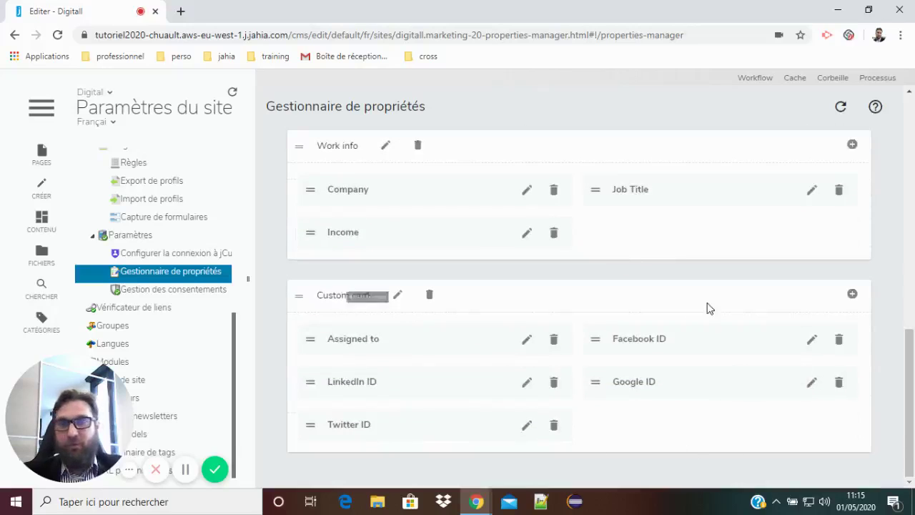
{"action": "left_click", "coordinate": [855, 295]}
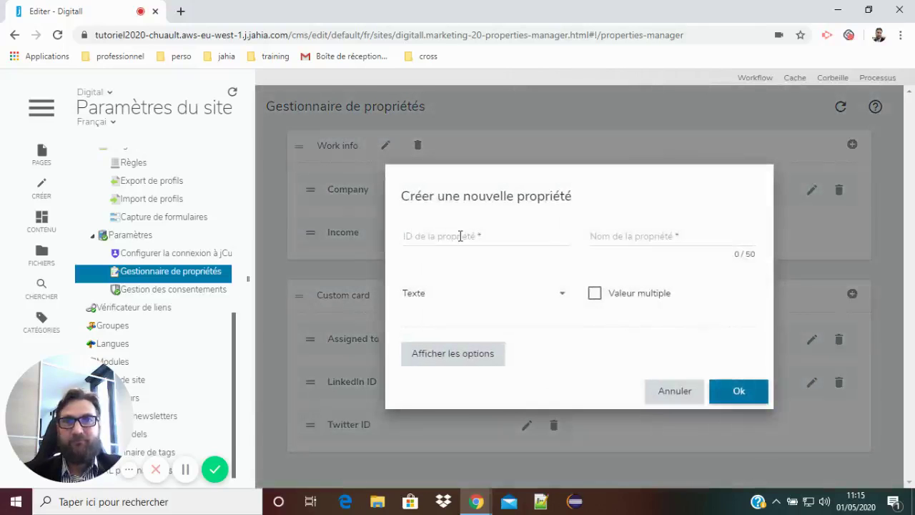
{"action": "left_click", "coordinate": [460, 235]}
{"action": "type", "text": "cookies"}
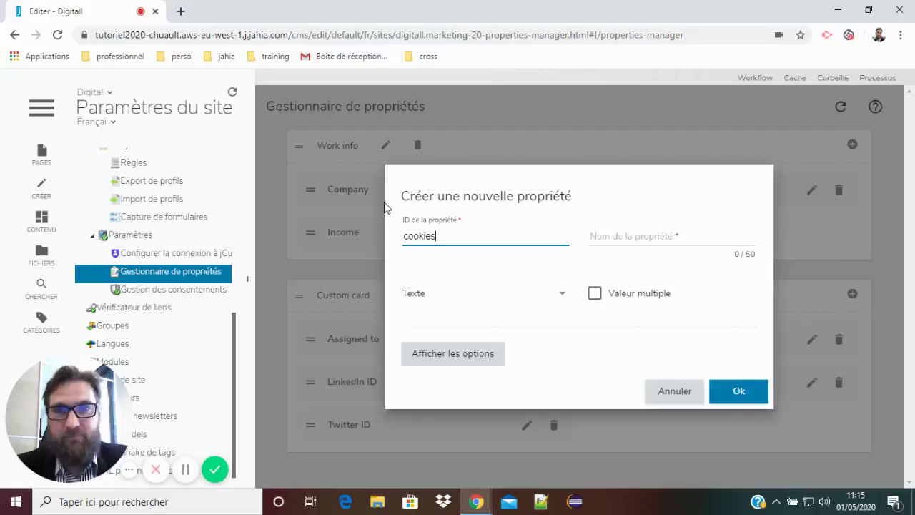
{"action": "left_click", "coordinate": [623, 236]}
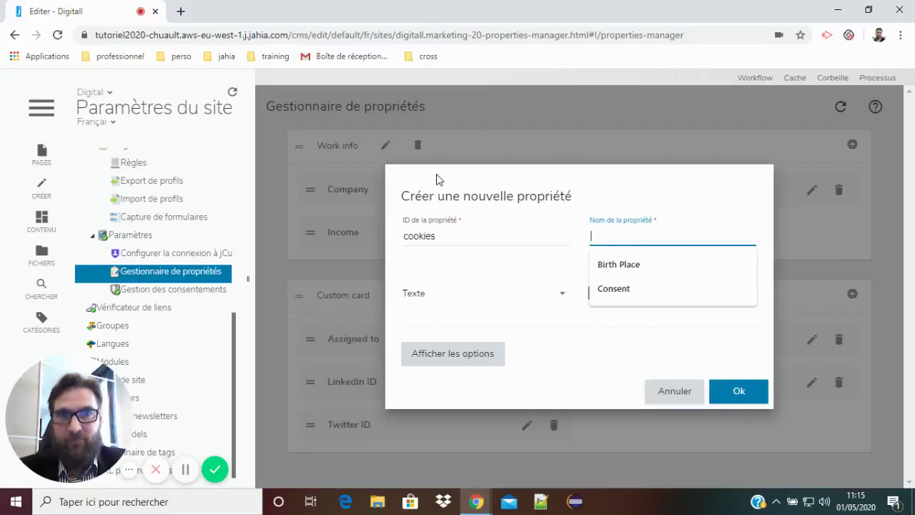
{"action": "type", "text": "Cookies Consent"}
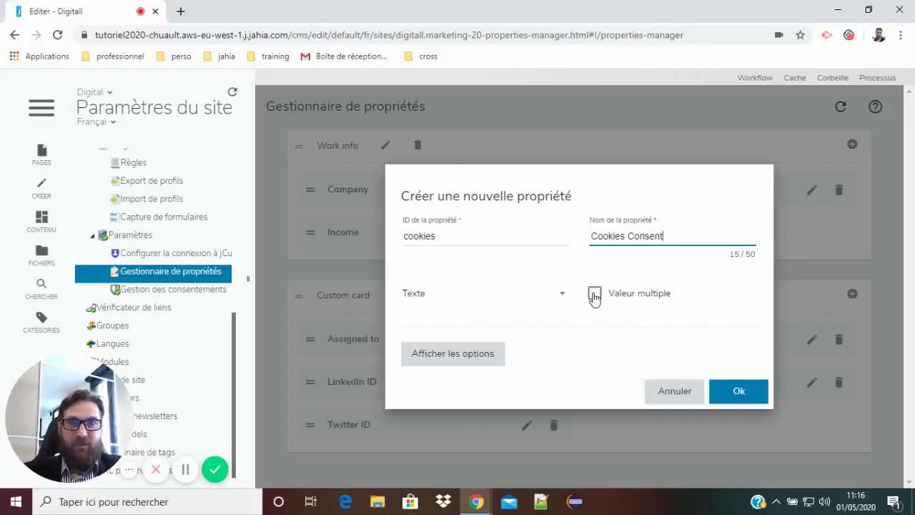
Step: Set the new property's type to Booléen and save the property
{"action": "left_click", "coordinate": [428, 299]}
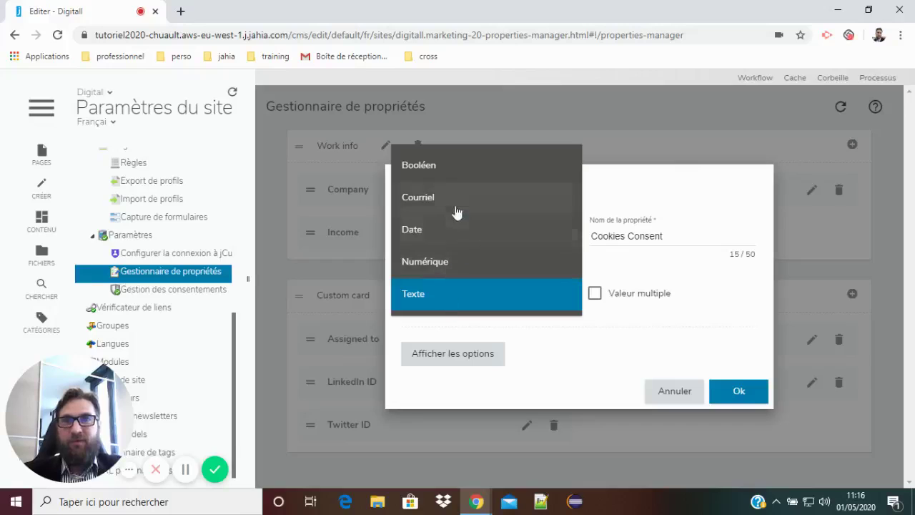
{"action": "left_click", "coordinate": [426, 172]}
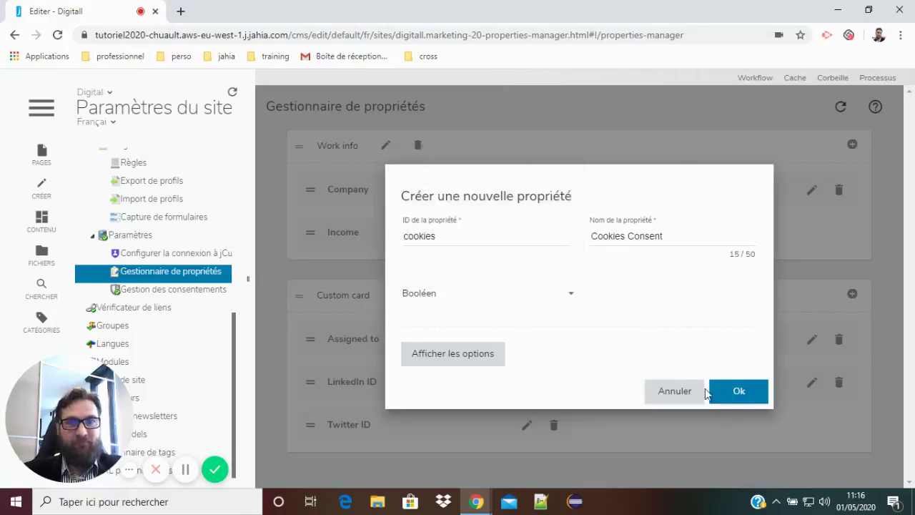
{"action": "left_click", "coordinate": [759, 398]}
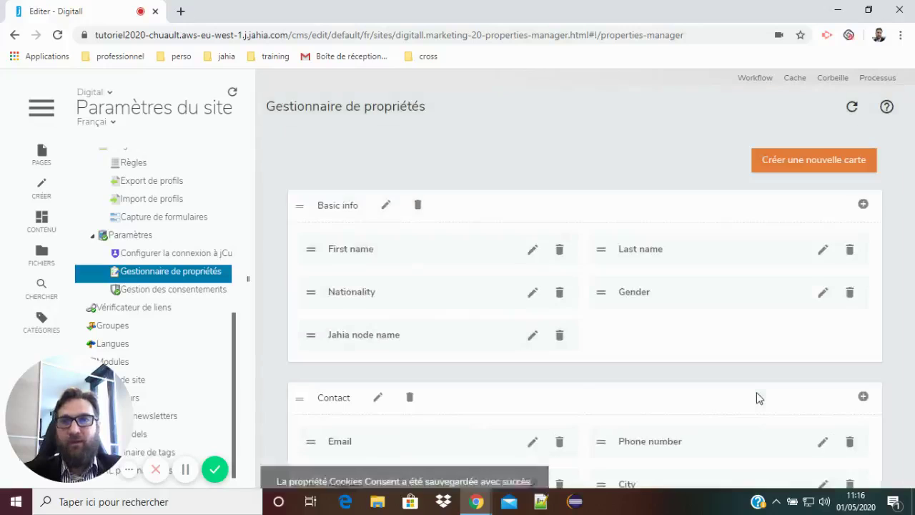
{"action": "scroll", "coordinate": [164, 247], "scroll_direction": "down", "scroll_amount": 1}
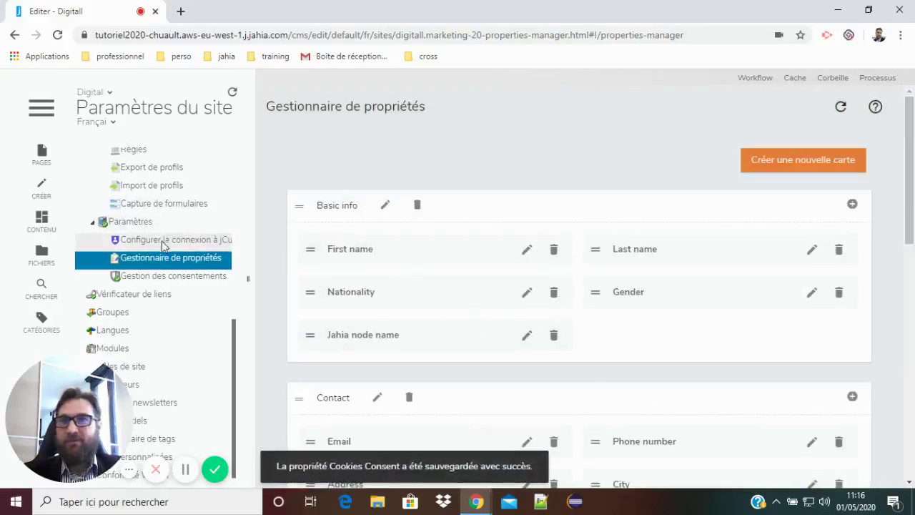
{"action": "left_click_drag", "start_coordinate": [84, 423], "coordinate": [345, 427]}
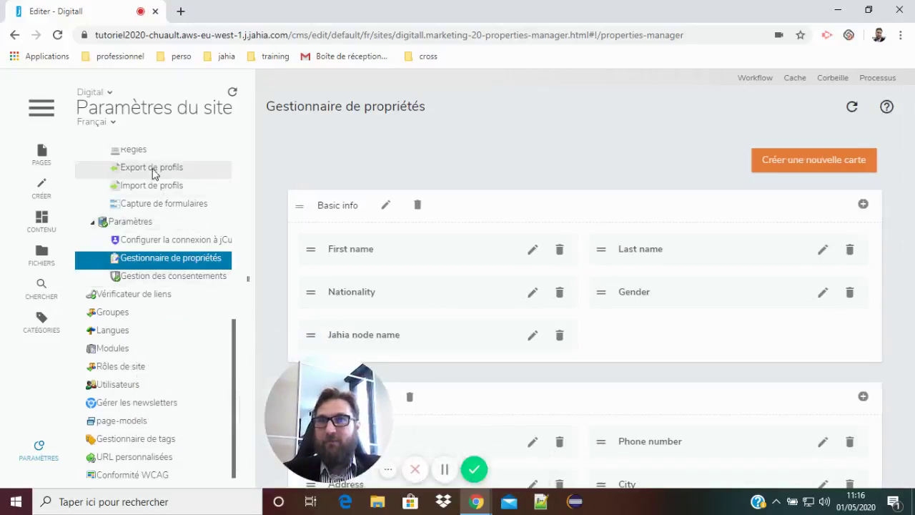
Step: Create a new rule in the site's Règles settings that runs when "Un consentement d'un visiteur est modifié"
{"action": "left_click", "coordinate": [136, 153]}
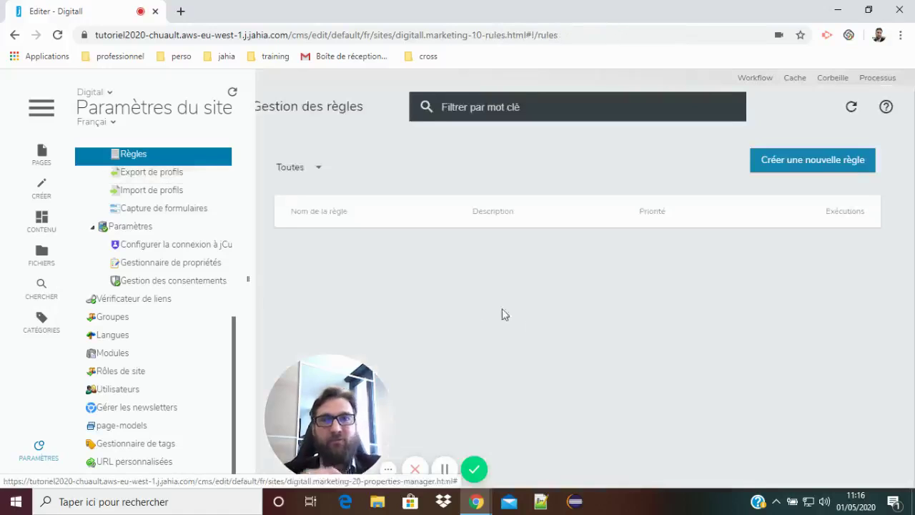
{"action": "left_click", "coordinate": [822, 163]}
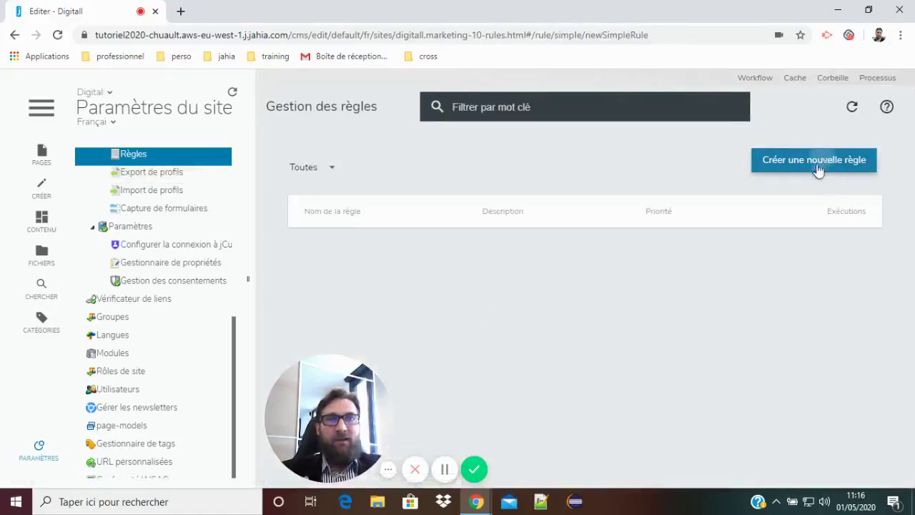
{"action": "scroll", "coordinate": [610, 270], "scroll_direction": "down", "scroll_amount": 3}
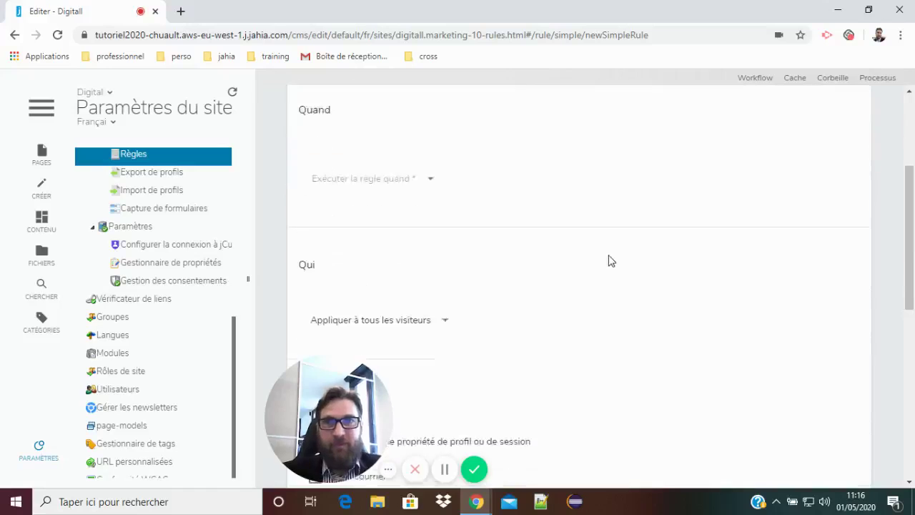
{"action": "scroll", "coordinate": [601, 241], "scroll_direction": "up", "scroll_amount": 1}
{"action": "left_click", "coordinate": [413, 241]}
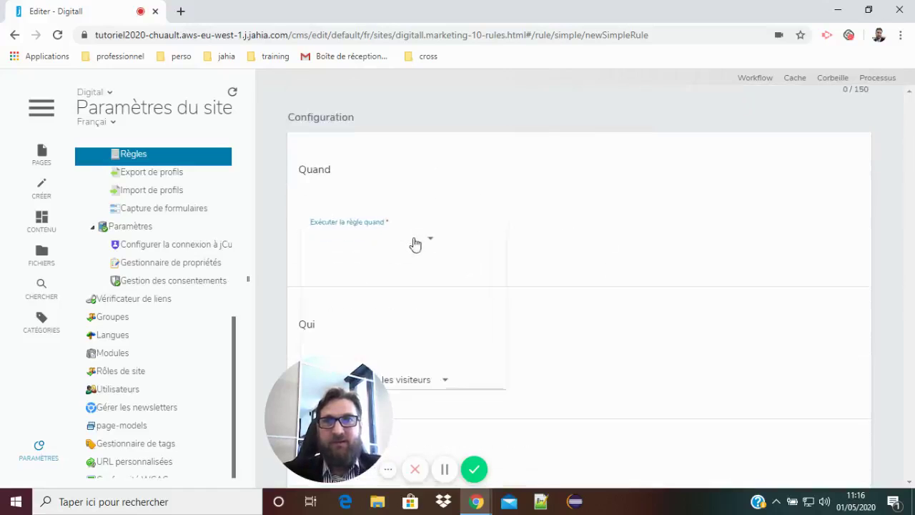
{"action": "scroll", "coordinate": [444, 286], "scroll_direction": "down", "scroll_amount": 1}
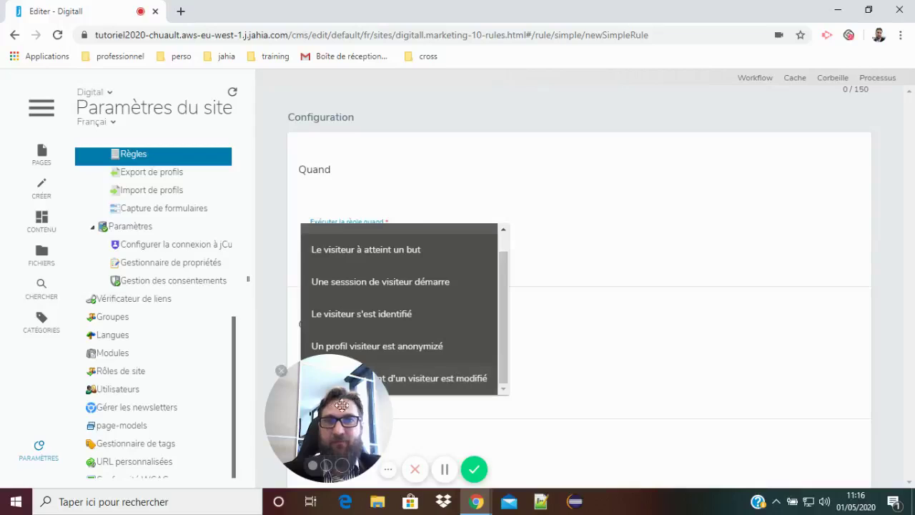
{"action": "left_click_drag", "start_coordinate": [342, 405], "coordinate": [135, 406]}
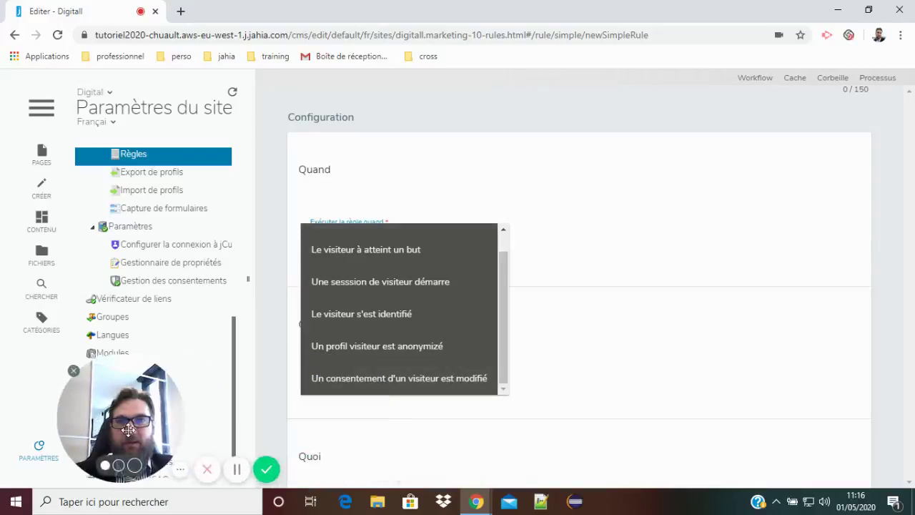
{"action": "left_click", "coordinate": [378, 386]}
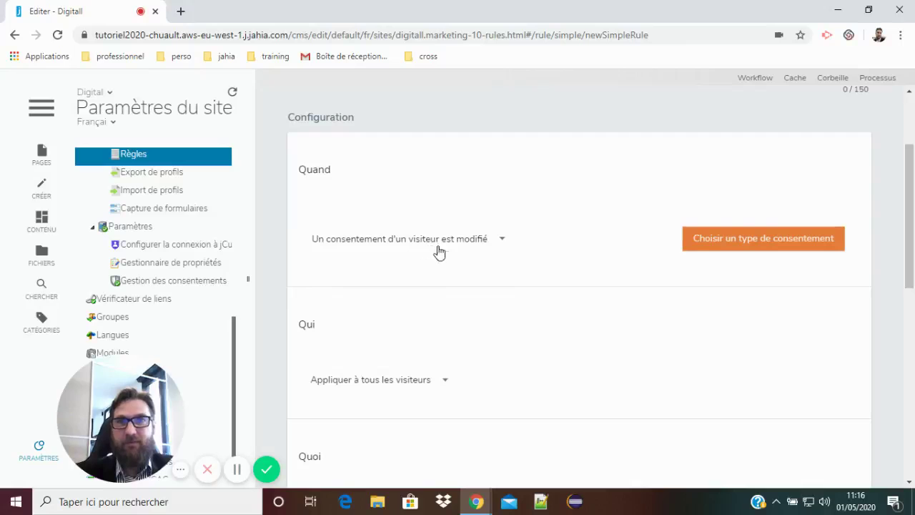
Step: Choose "Ce site Web utilise des cookies" as the consent type for the rule's trigger
{"action": "scroll", "coordinate": [451, 265], "scroll_direction": "down", "scroll_amount": 1}
{"action": "left_click", "coordinate": [806, 177]}
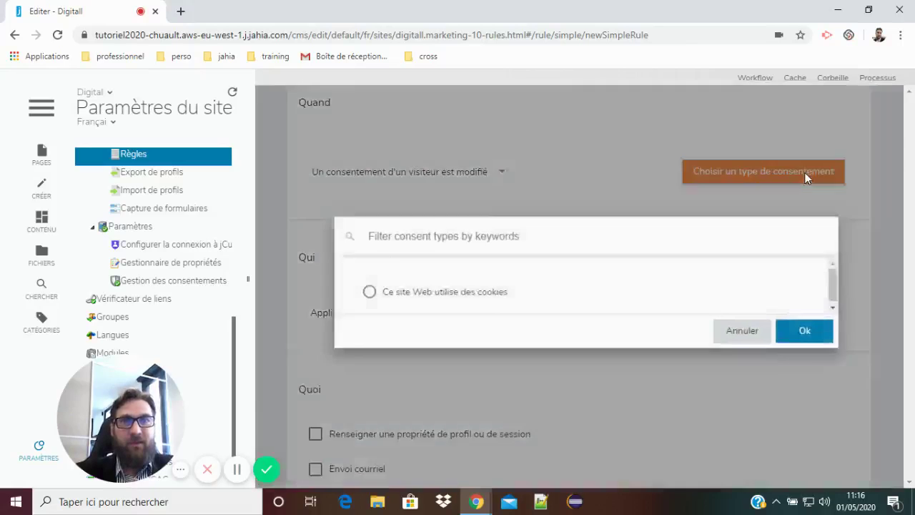
{"action": "left_click", "coordinate": [356, 299]}
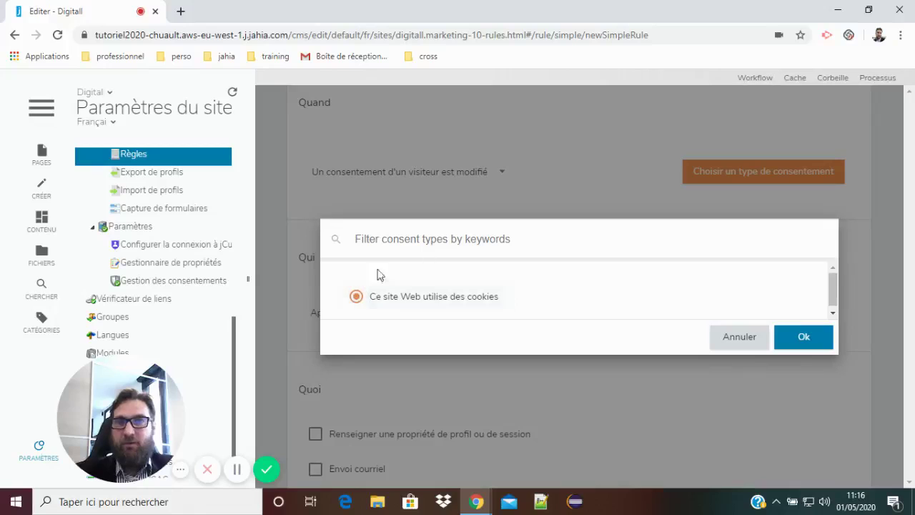
{"action": "left_click", "coordinate": [806, 341]}
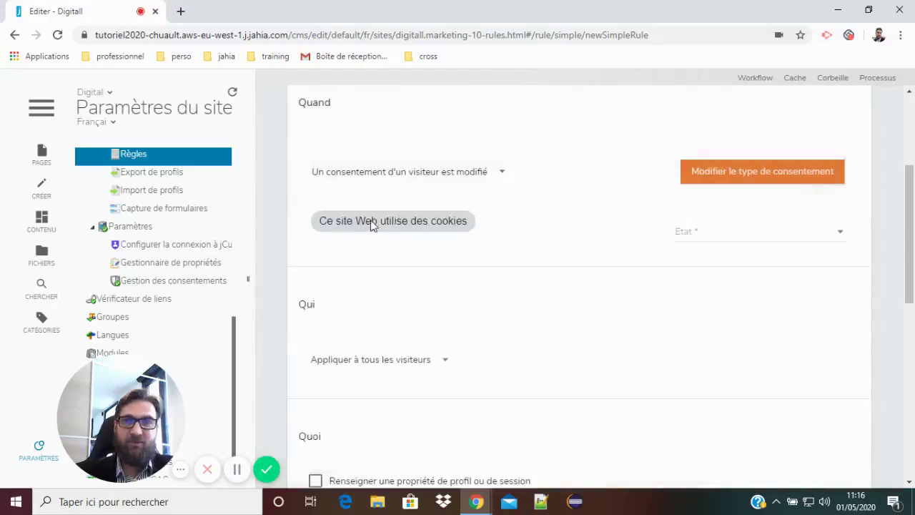
Step: Select "Appliquer à tous les visiteurs" as the rule's audience in the Qui section
{"action": "scroll", "coordinate": [373, 227], "scroll_direction": "down", "scroll_amount": 1}
{"action": "scroll", "coordinate": [301, 273], "scroll_direction": "down", "scroll_amount": 1}
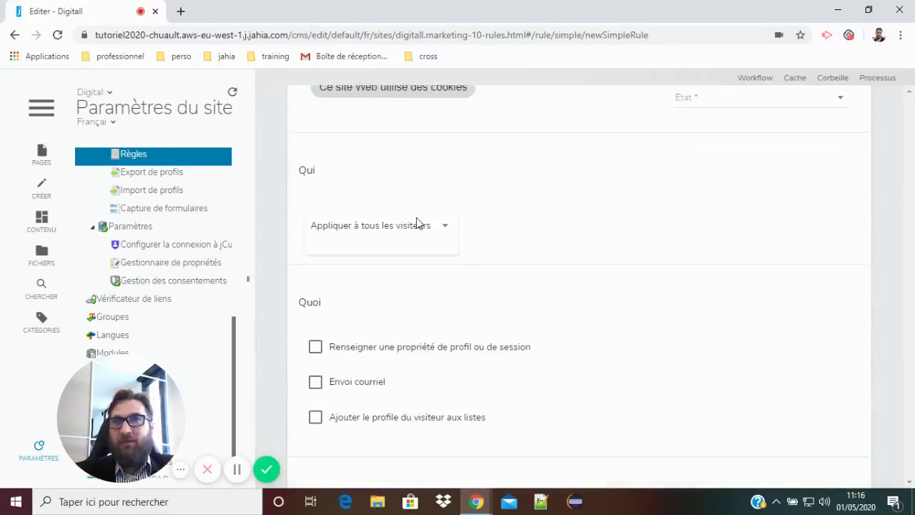
{"action": "left_click", "coordinate": [413, 224]}
{"action": "left_click", "coordinate": [372, 236]}
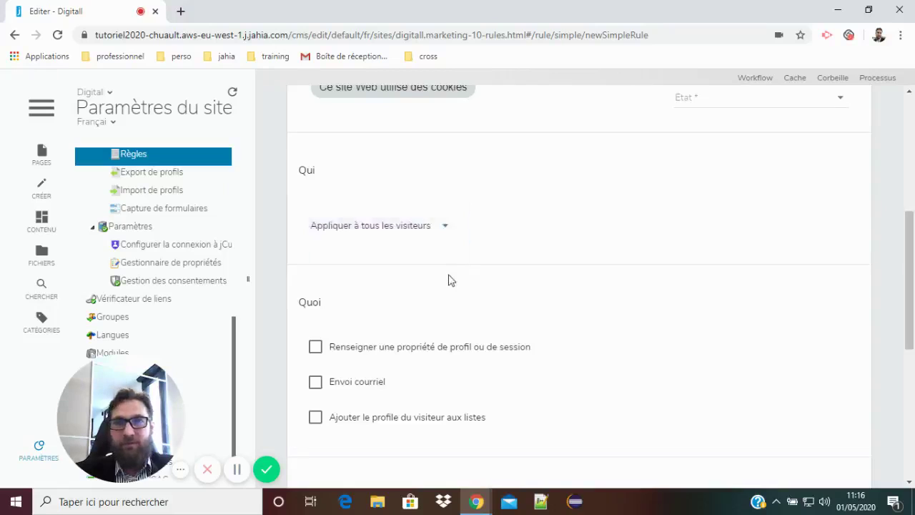
Step: Enable the action "Renseigner une propriété de profil ou de session" with the type "Propriété du profil"
{"action": "scroll", "coordinate": [443, 258], "scroll_direction": "down", "scroll_amount": 2}
{"action": "left_click", "coordinate": [315, 213]}
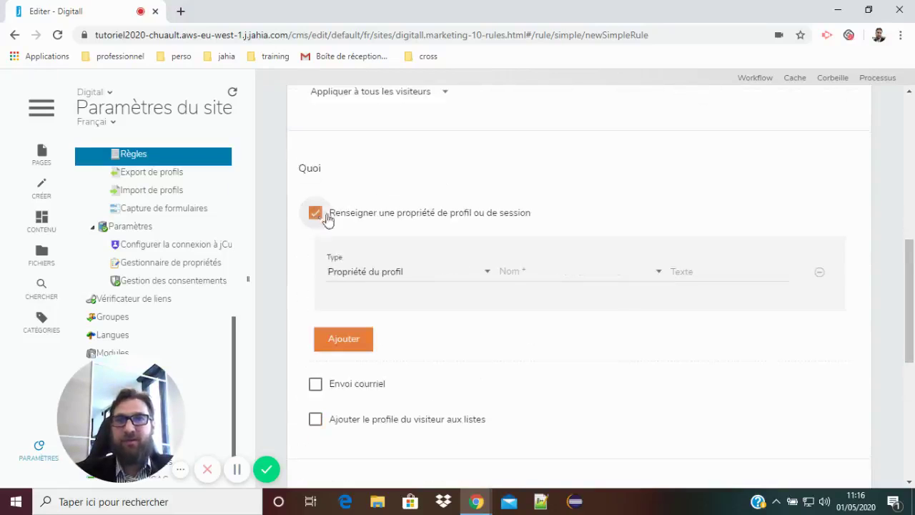
{"action": "left_click", "coordinate": [381, 278]}
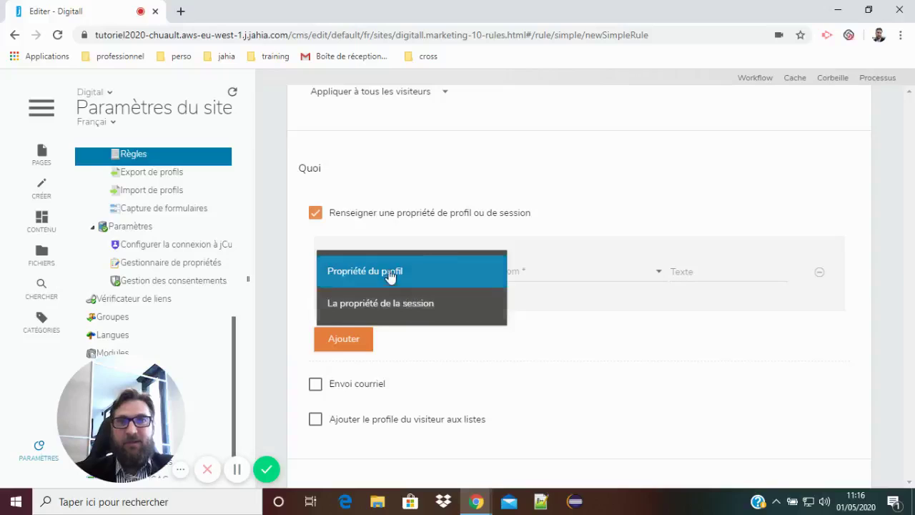
{"action": "left_click", "coordinate": [388, 272]}
Step: Choose Cookies Consent as the profile property to fill in and tick its Boolean value
{"action": "left_click", "coordinate": [597, 276]}
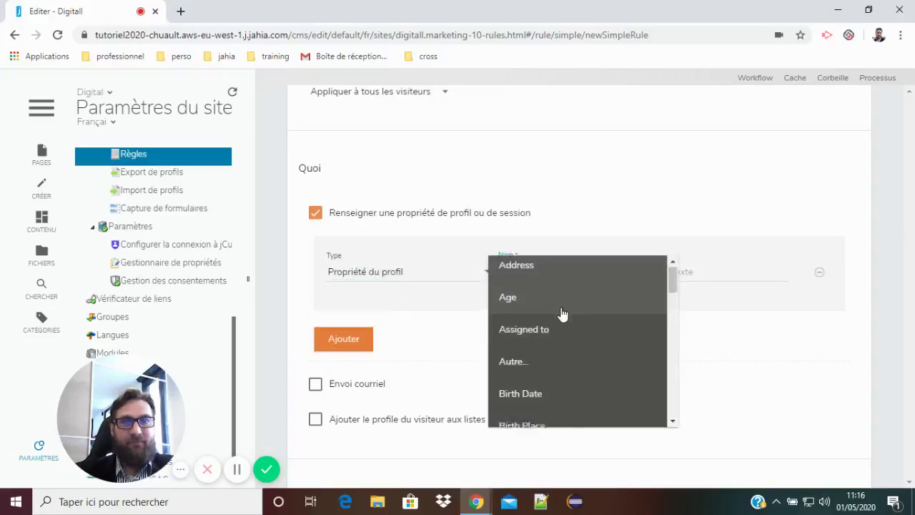
{"action": "scroll", "coordinate": [562, 312], "scroll_direction": "down", "scroll_amount": 5}
{"action": "scroll", "coordinate": [563, 311], "scroll_direction": "up", "scroll_amount": 2}
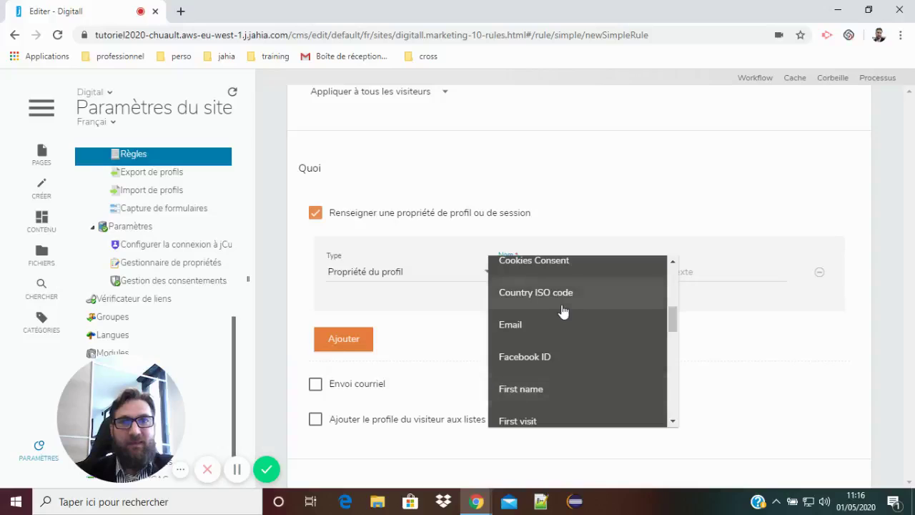
{"action": "scroll", "coordinate": [543, 314], "scroll_direction": "up", "scroll_amount": 2}
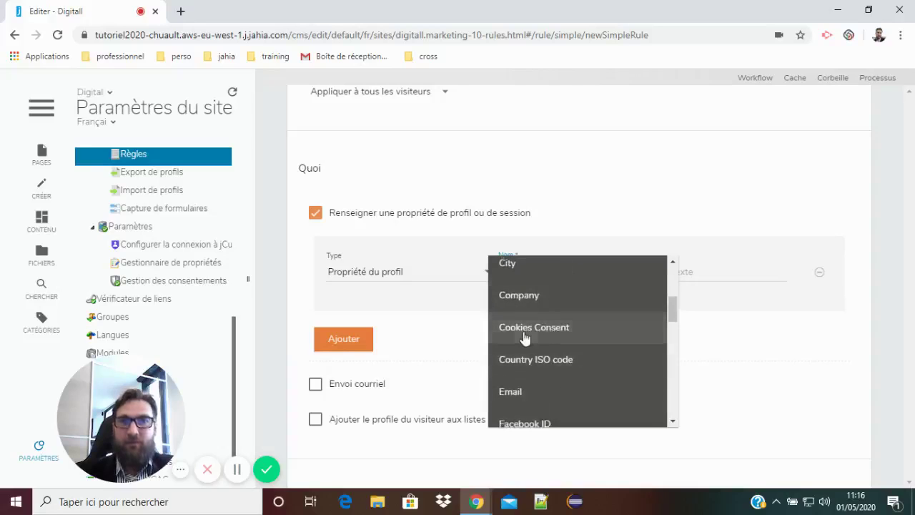
{"action": "left_click", "coordinate": [527, 331]}
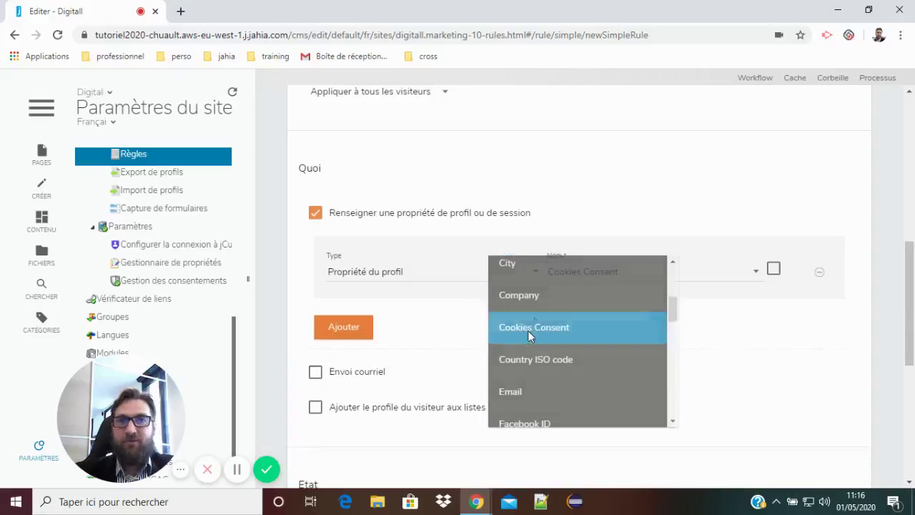
{"action": "left_click", "coordinate": [774, 270]}
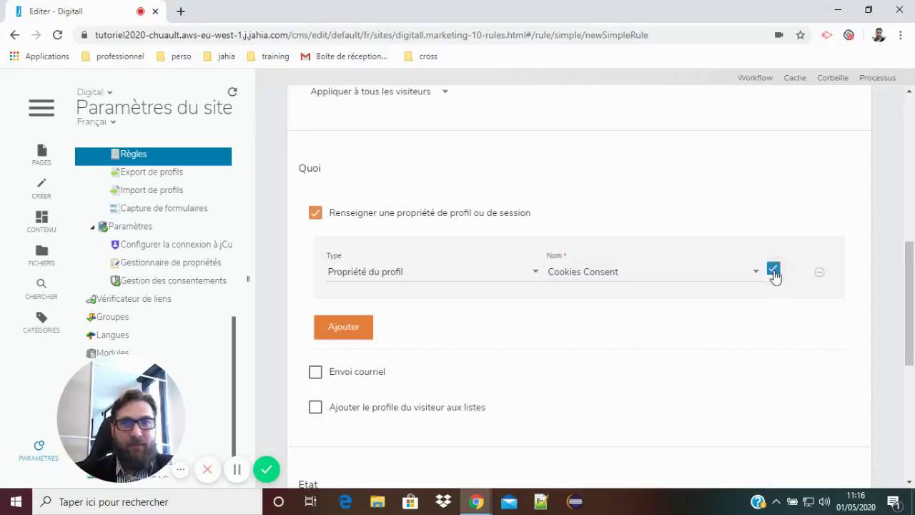
{"action": "left_click", "coordinate": [774, 275]}
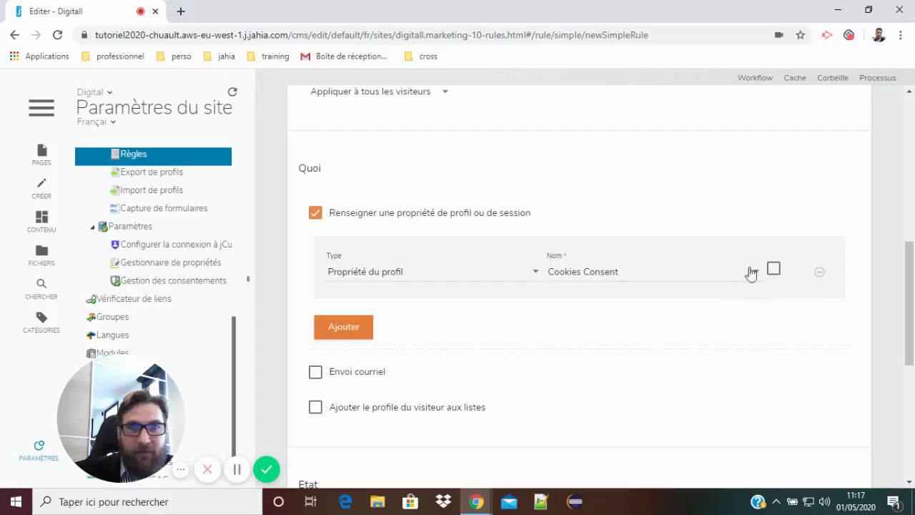
{"action": "left_click", "coordinate": [776, 272]}
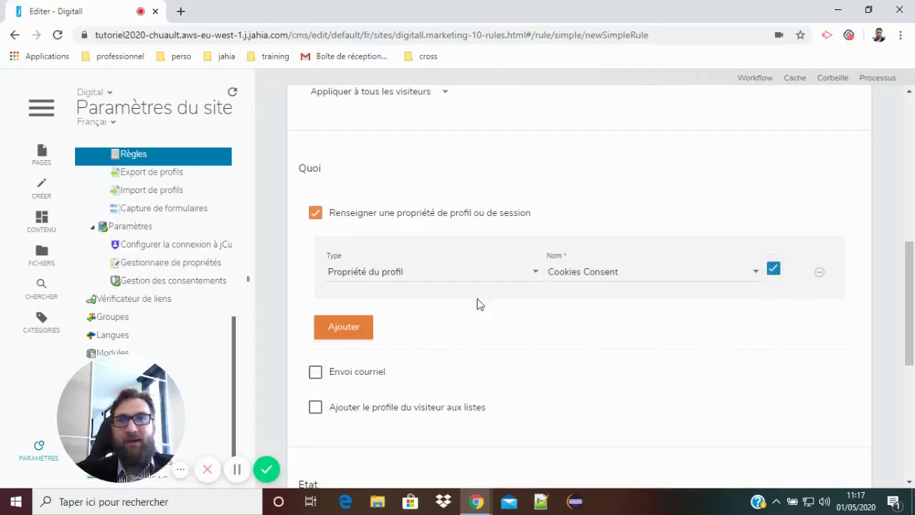
Step: Enable "Ajouter le profile du visiteur aux listes" and choose the static list "Consentement Accépté"
{"action": "scroll", "coordinate": [479, 303], "scroll_direction": "down", "scroll_amount": 1}
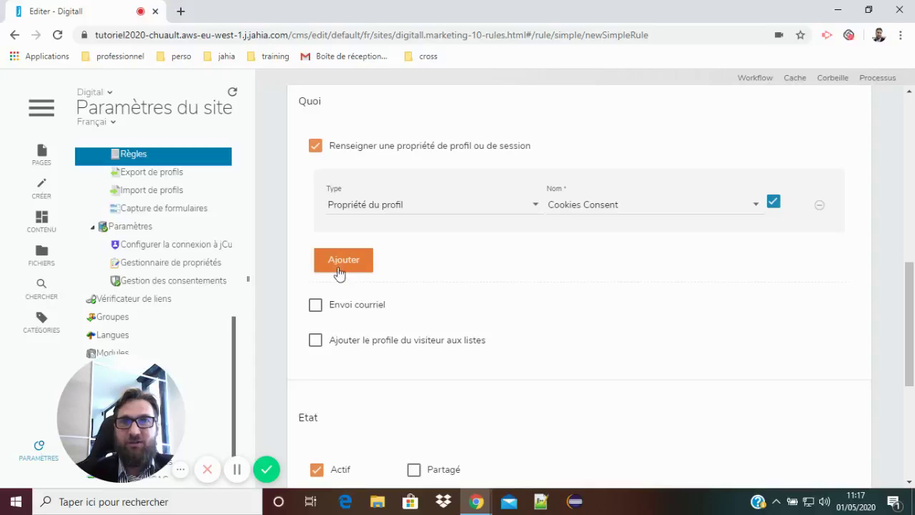
{"action": "scroll", "coordinate": [356, 267], "scroll_direction": "down", "scroll_amount": 1}
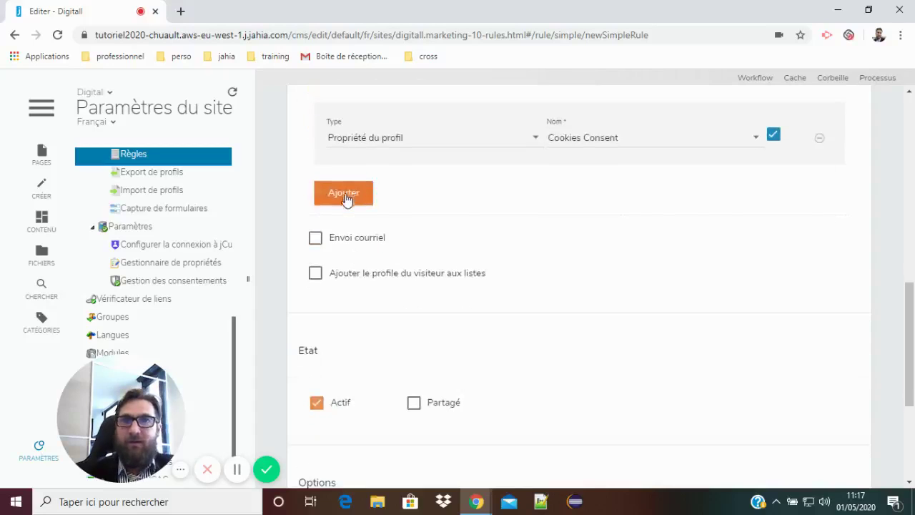
{"action": "left_click", "coordinate": [316, 275]}
{"action": "scroll", "coordinate": [391, 254], "scroll_direction": "down", "scroll_amount": 1}
{"action": "left_click", "coordinate": [791, 250]}
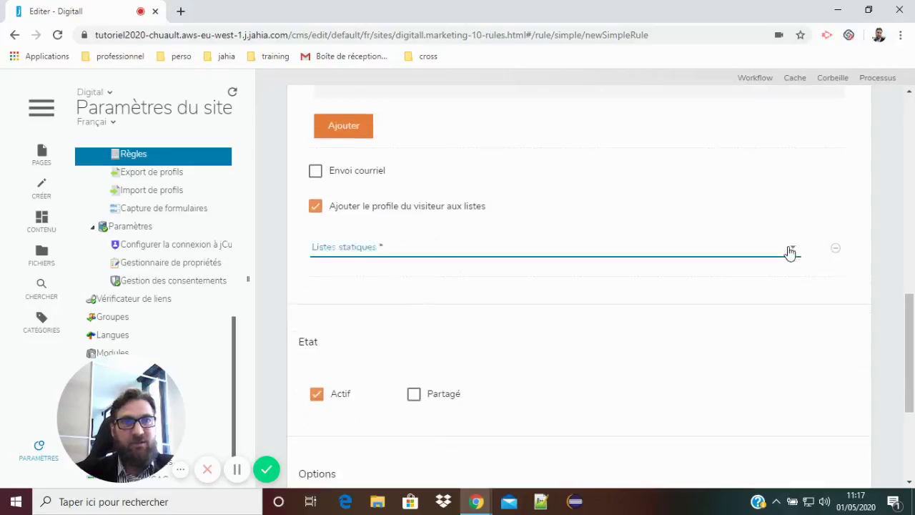
{"action": "left_click", "coordinate": [297, 251]}
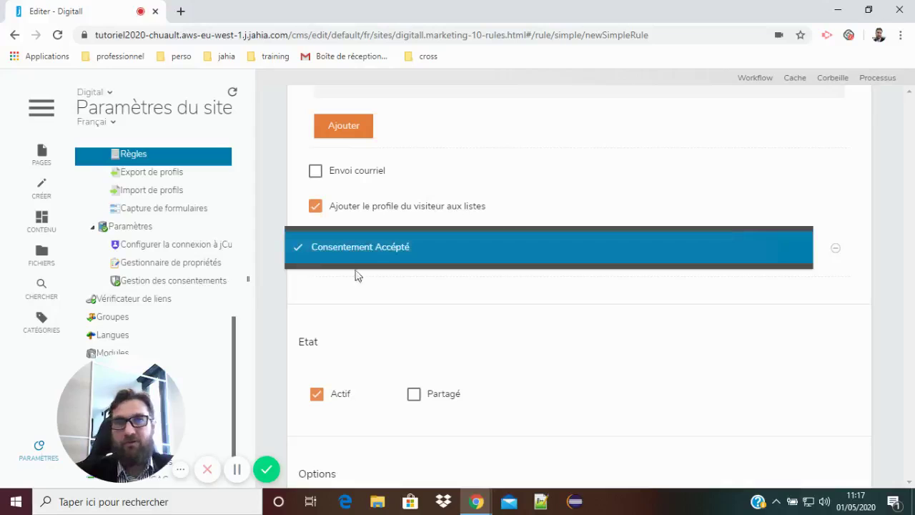
{"action": "left_click", "coordinate": [533, 215]}
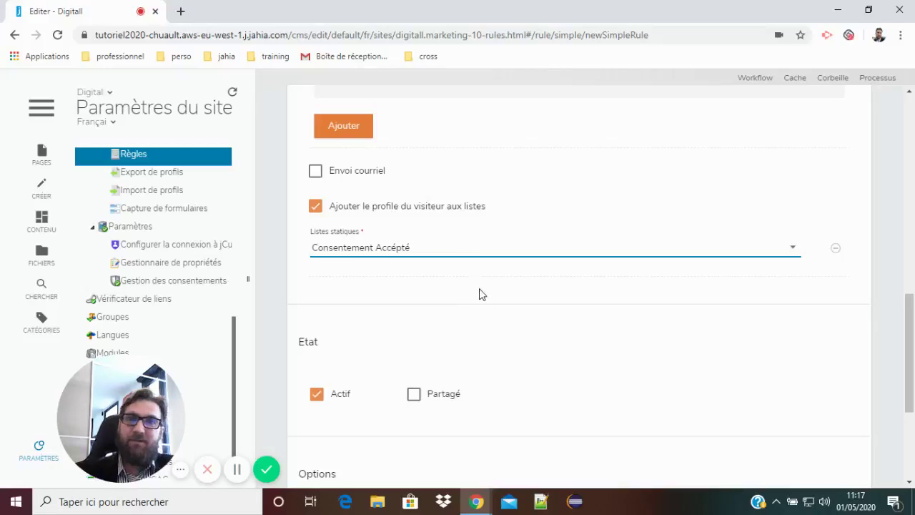
Step: Review the rule's actions, state and options, and try to save the rule
{"action": "scroll", "coordinate": [479, 294], "scroll_direction": "up", "scroll_amount": 1}
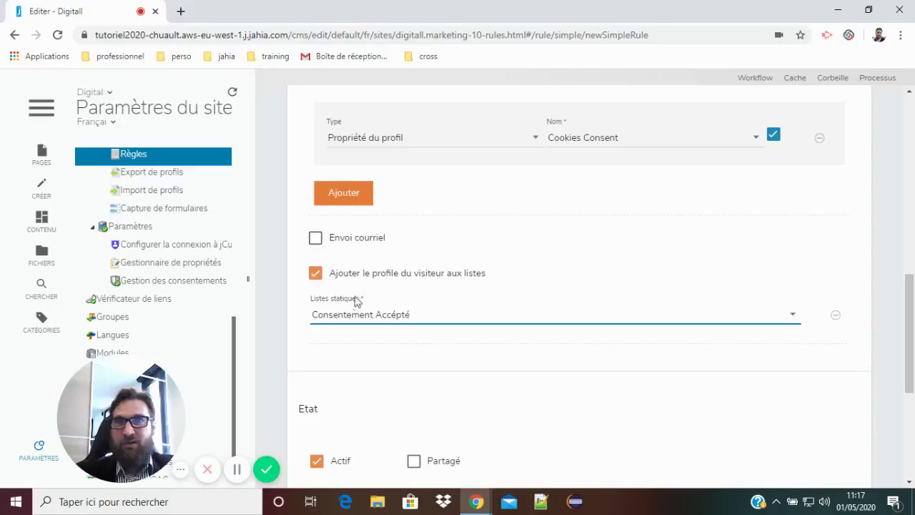
{"action": "scroll", "coordinate": [362, 302], "scroll_direction": "up", "scroll_amount": 1}
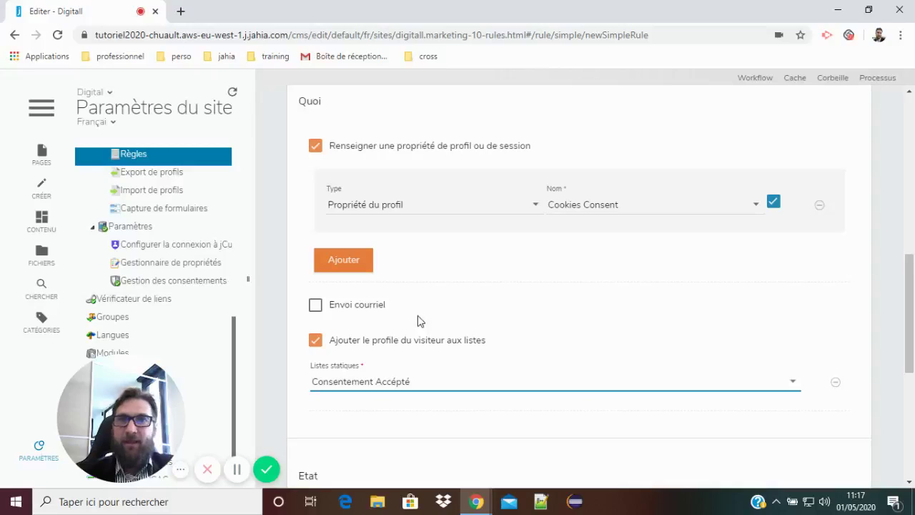
{"action": "scroll", "coordinate": [423, 319], "scroll_direction": "down", "scroll_amount": 1}
{"action": "scroll", "coordinate": [421, 318], "scroll_direction": "down", "scroll_amount": 1}
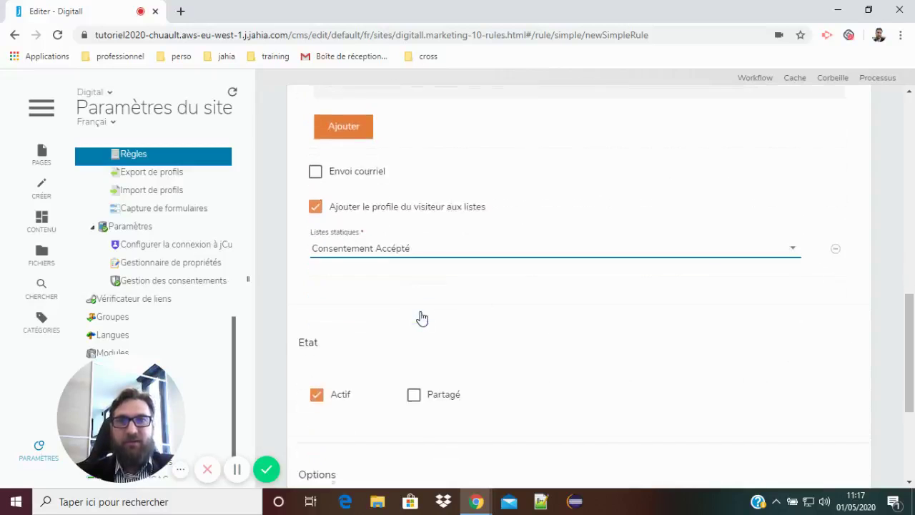
{"action": "scroll", "coordinate": [441, 288], "scroll_direction": "down", "scroll_amount": 1}
{"action": "scroll", "coordinate": [415, 269], "scroll_direction": "down", "scroll_amount": 1}
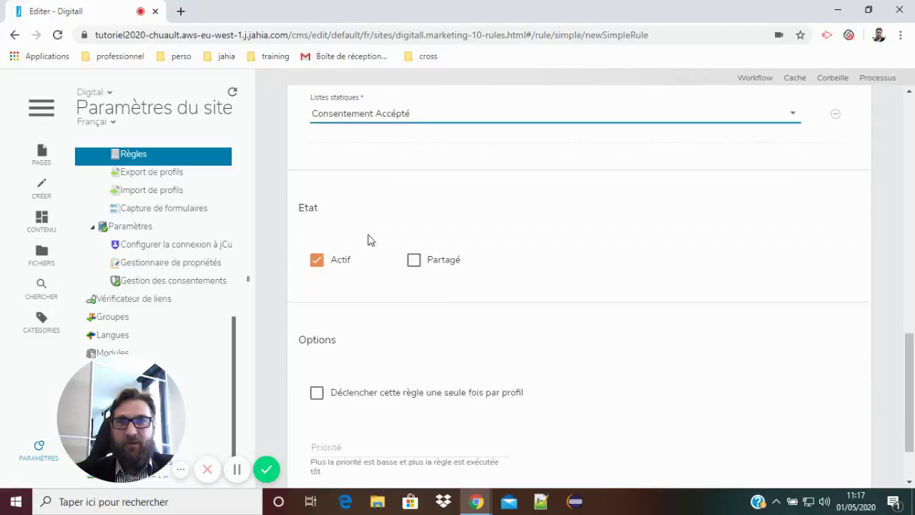
{"action": "scroll", "coordinate": [323, 297], "scroll_direction": "down", "scroll_amount": 1}
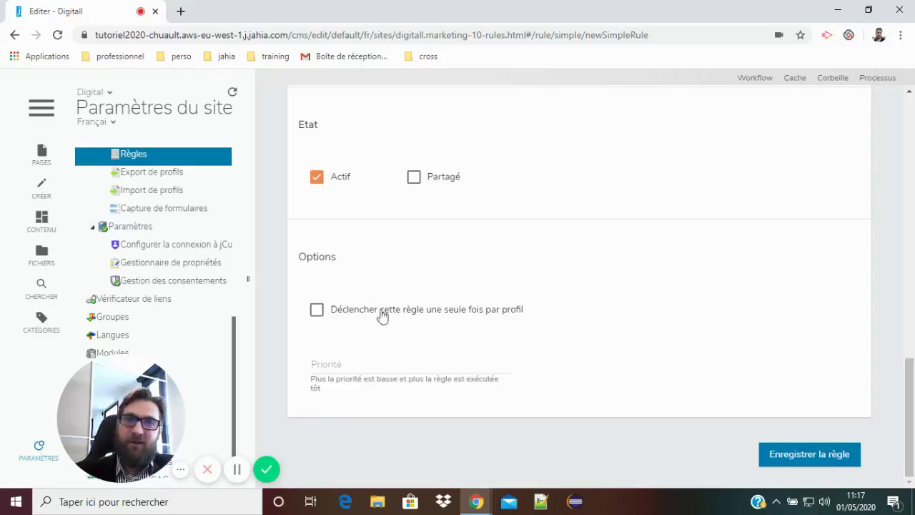
{"action": "left_click", "coordinate": [823, 459]}
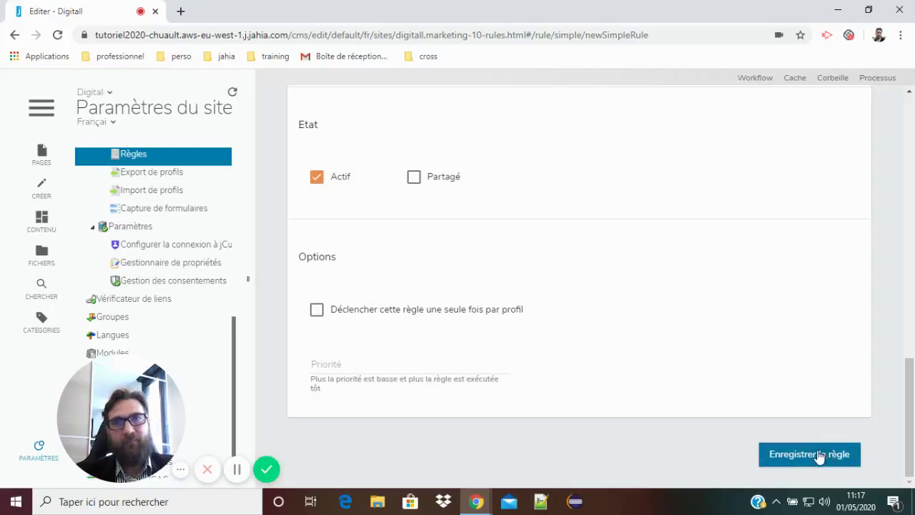
{"action": "left_click", "coordinate": [811, 462]}
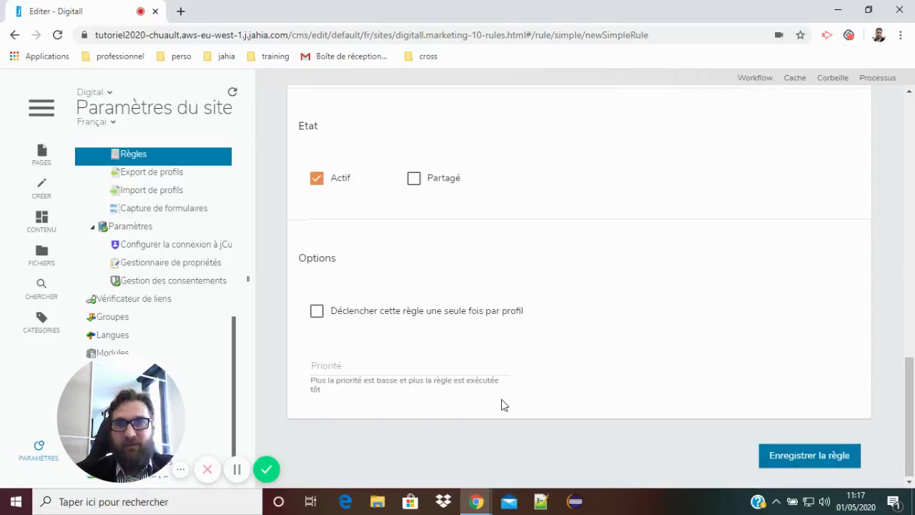
Step: Set the consent state in the rule's Quand section to Donné
{"action": "scroll", "coordinate": [502, 405], "scroll_direction": "up", "scroll_amount": 10}
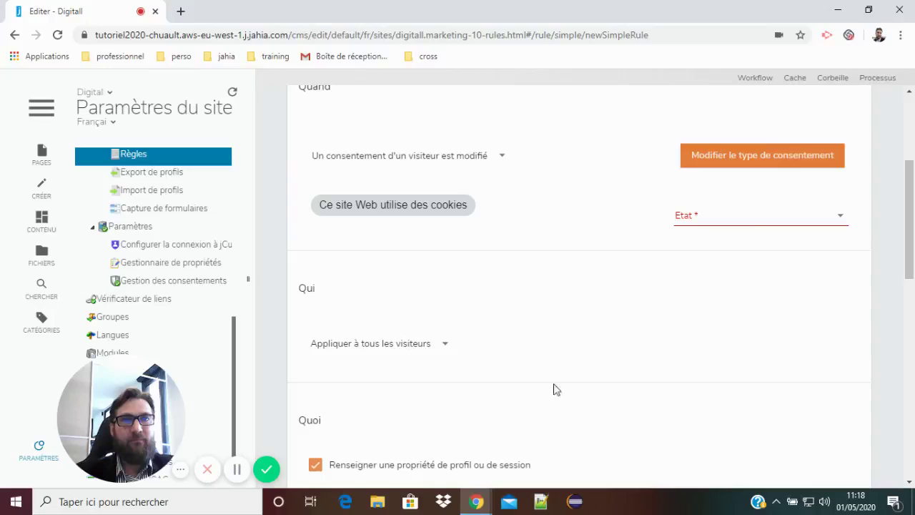
{"action": "left_click", "coordinate": [739, 218]}
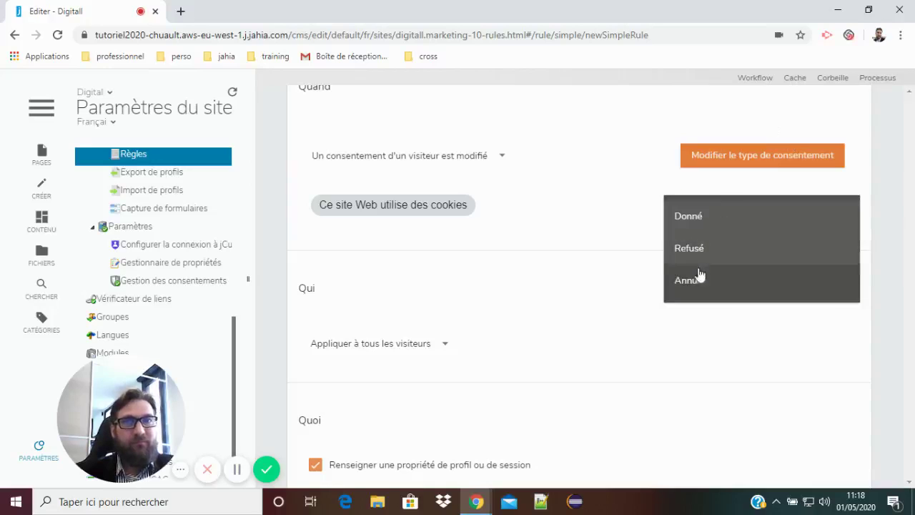
{"action": "left_click", "coordinate": [706, 229]}
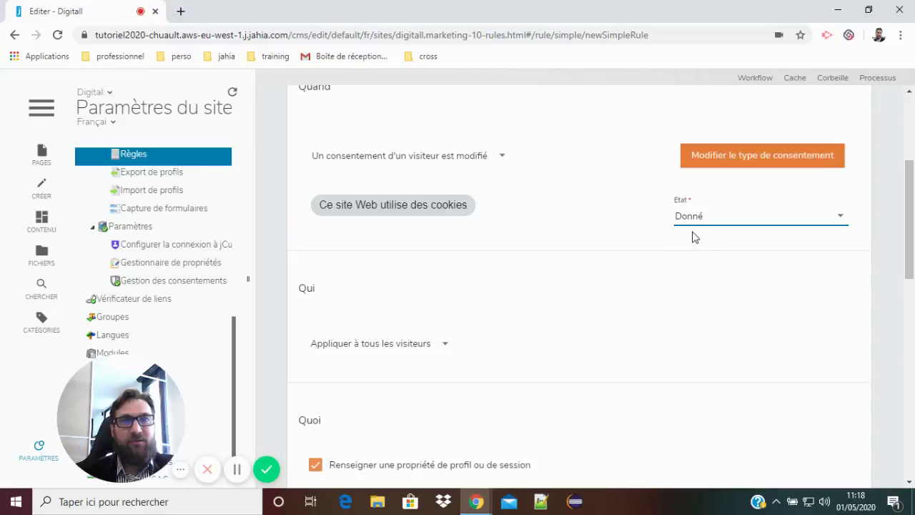
Step: Name the rule Cookies Consent, give it the description Cookies Consent, and save it
{"action": "scroll", "coordinate": [691, 234], "scroll_direction": "up", "scroll_amount": 3}
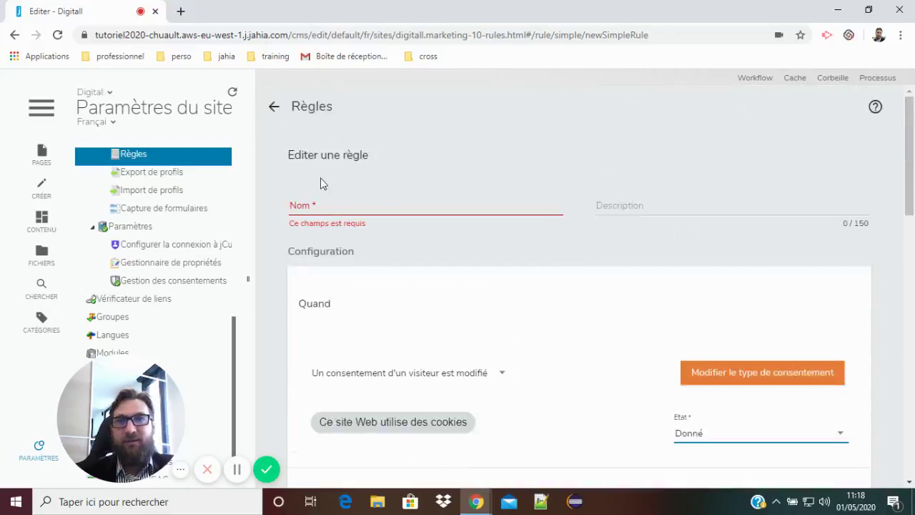
{"action": "left_click", "coordinate": [329, 200]}
{"action": "left_click", "coordinate": [349, 233]}
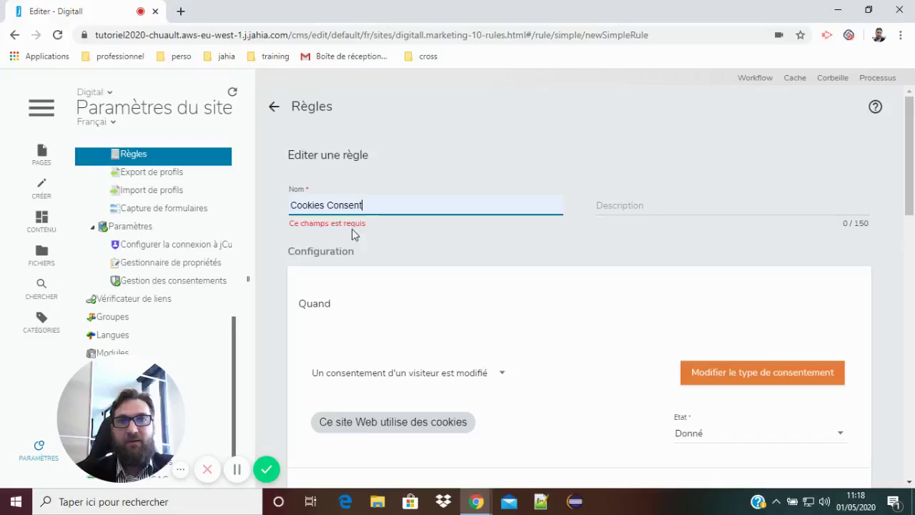
{"action": "left_click", "coordinate": [656, 206]}
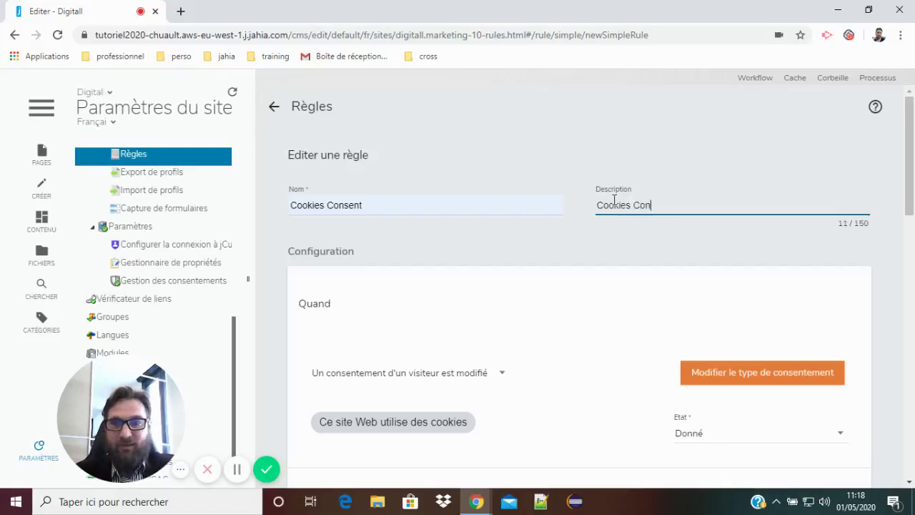
{"action": "scroll", "coordinate": [850, 286], "scroll_direction": "down", "scroll_amount": 10}
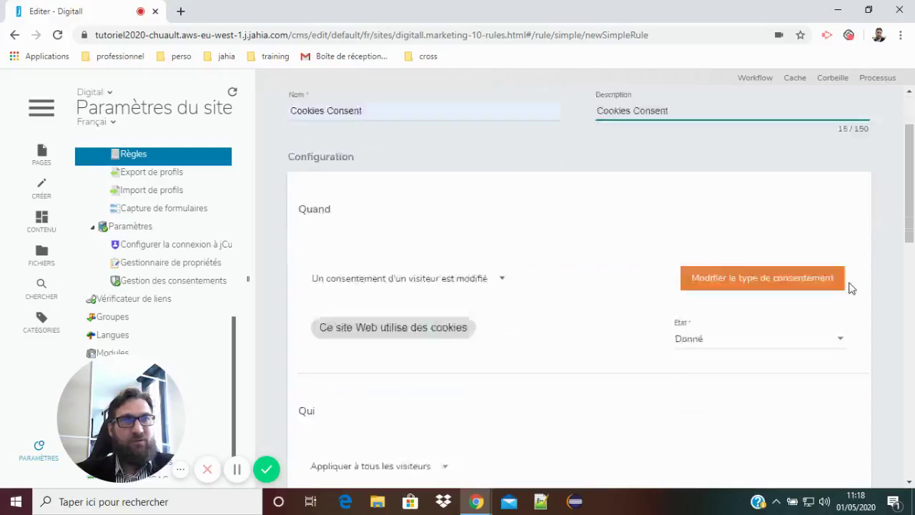
{"action": "left_click", "coordinate": [810, 457]}
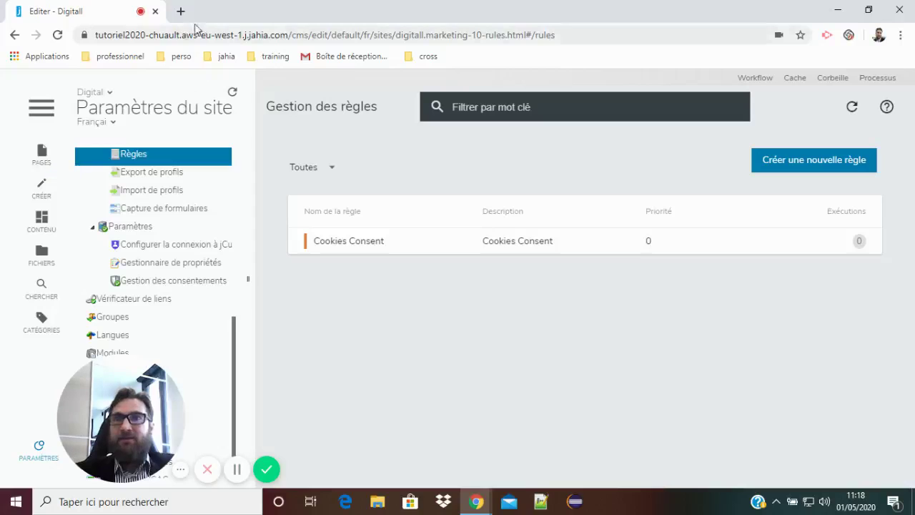
Step: Open the Digitall home page from the jahia bookmarks in a private browsing window and accept the site's cookies consent
{"action": "left_click", "coordinate": [901, 35]}
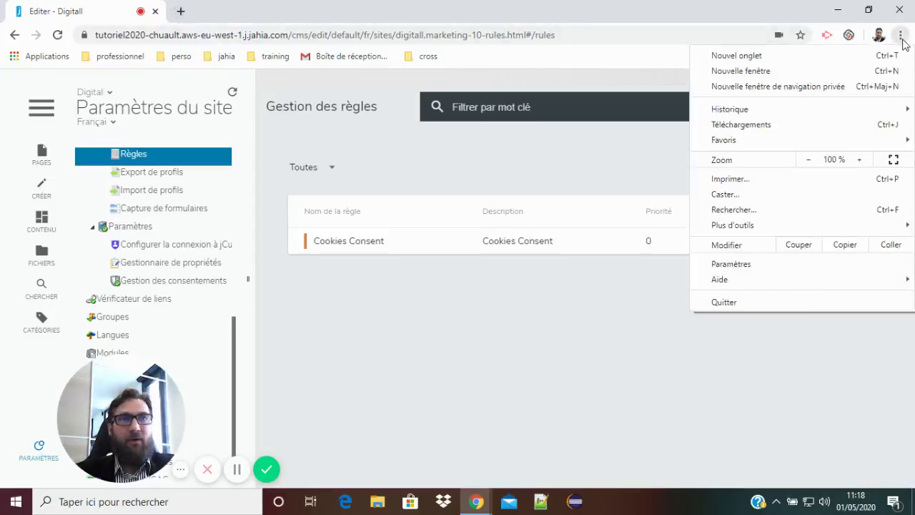
{"action": "left_click", "coordinate": [770, 91]}
{"action": "left_click", "coordinate": [155, 56]}
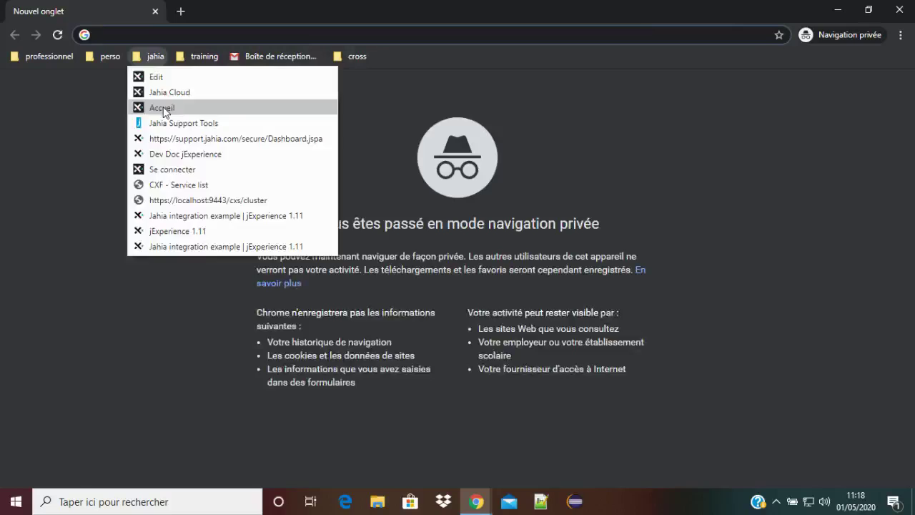
{"action": "left_click", "coordinate": [163, 107]}
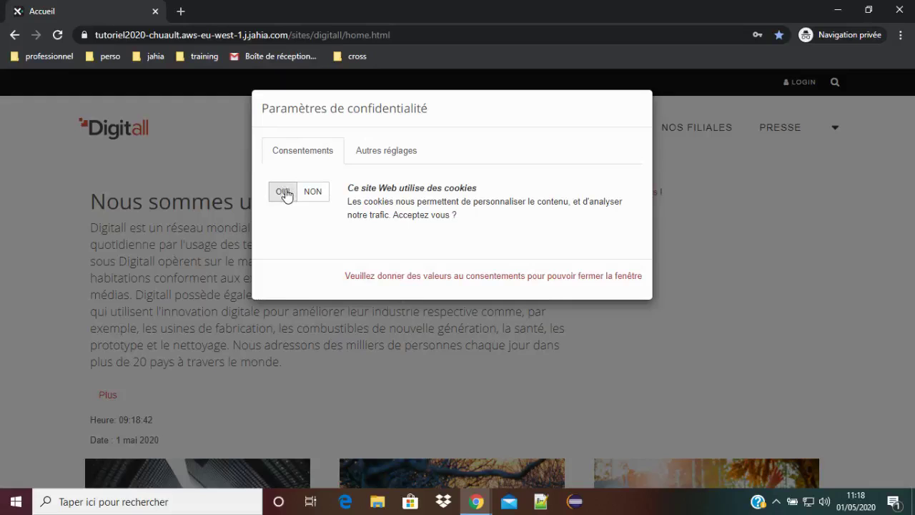
{"action": "left_click", "coordinate": [284, 193]}
{"action": "left_click", "coordinate": [629, 282]}
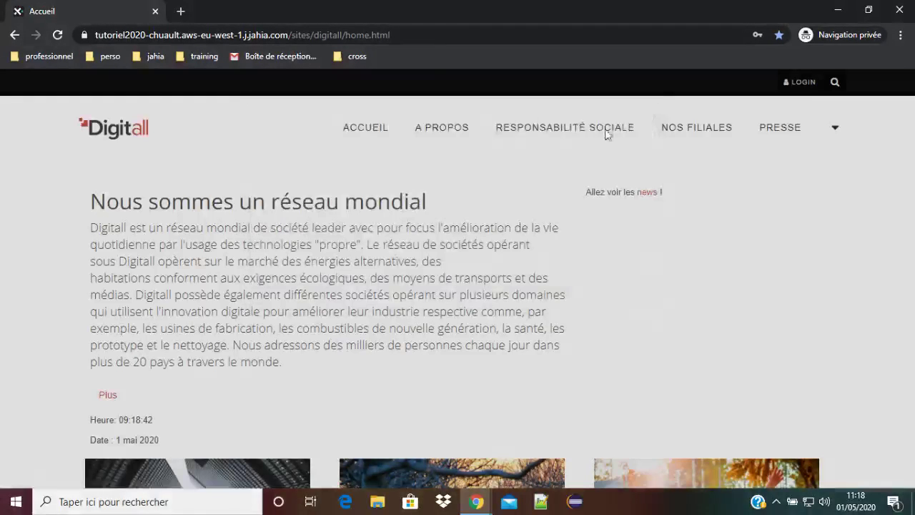
Step: Open the Formulaire page under A propos and fill in the test visitor's last and first names
{"action": "mouse_move", "coordinate": [429, 126]}
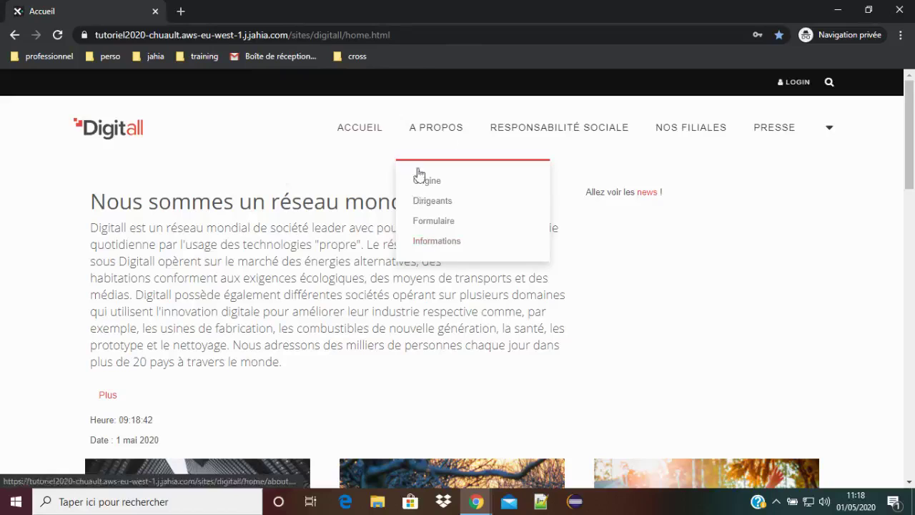
{"action": "left_click", "coordinate": [434, 228]}
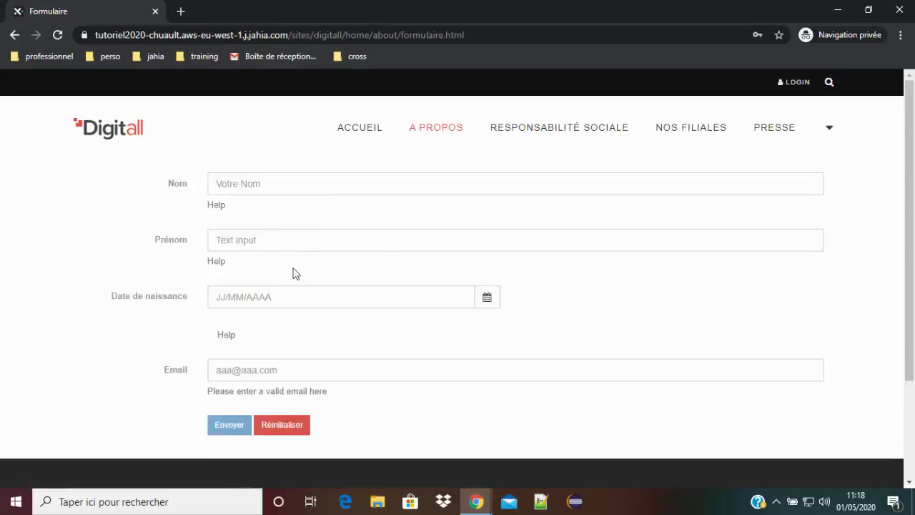
{"action": "left_click", "coordinate": [299, 184]}
{"action": "type", "text": "T"}
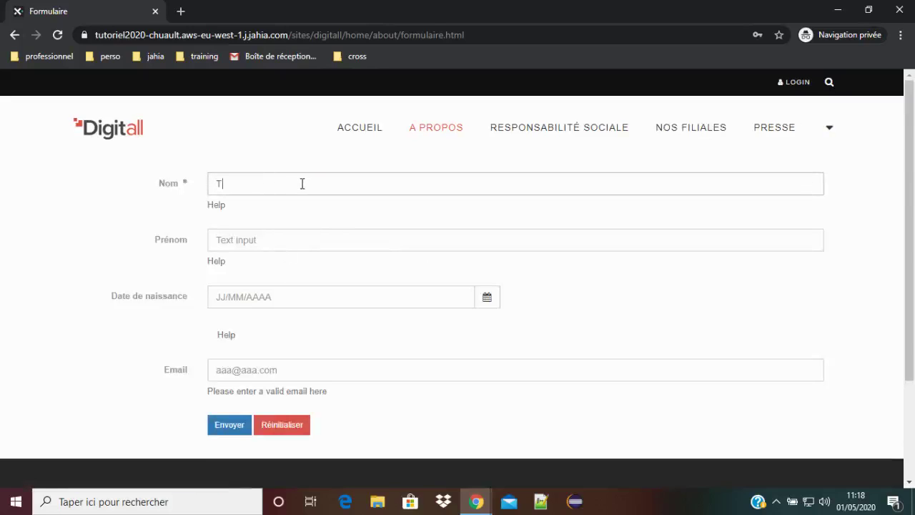
{"action": "type", "text": "est"}
{"action": "key", "text": "Tab"}
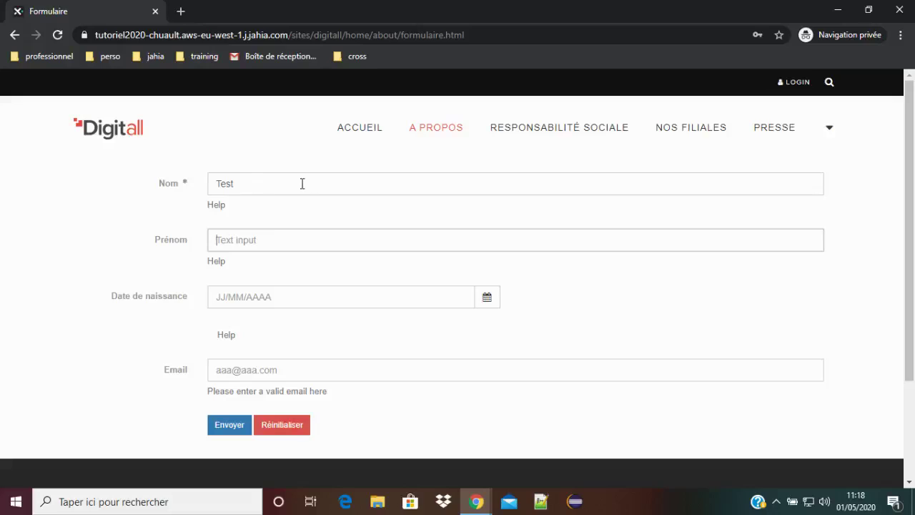
{"action": "type", "text": "Mai"}
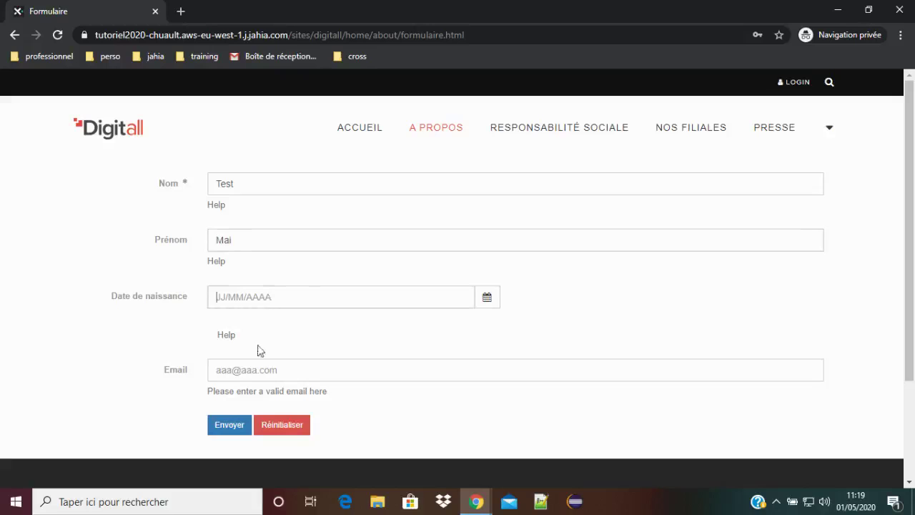
Step: Choose a date of birth, fill in the visitor's e-mail, and submit the form
{"action": "left_click", "coordinate": [485, 299]}
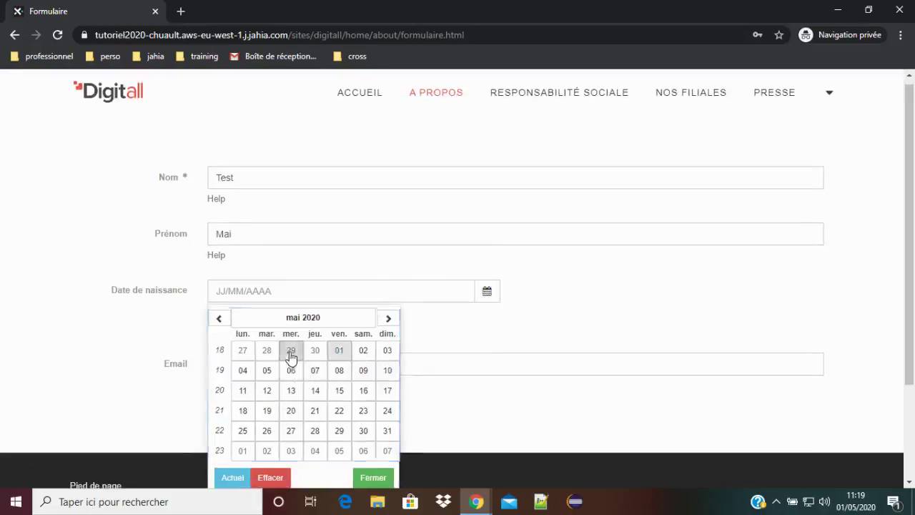
{"action": "left_click", "coordinate": [292, 350]}
{"action": "left_click", "coordinate": [247, 367]}
{"action": "left_click", "coordinate": [262, 392]}
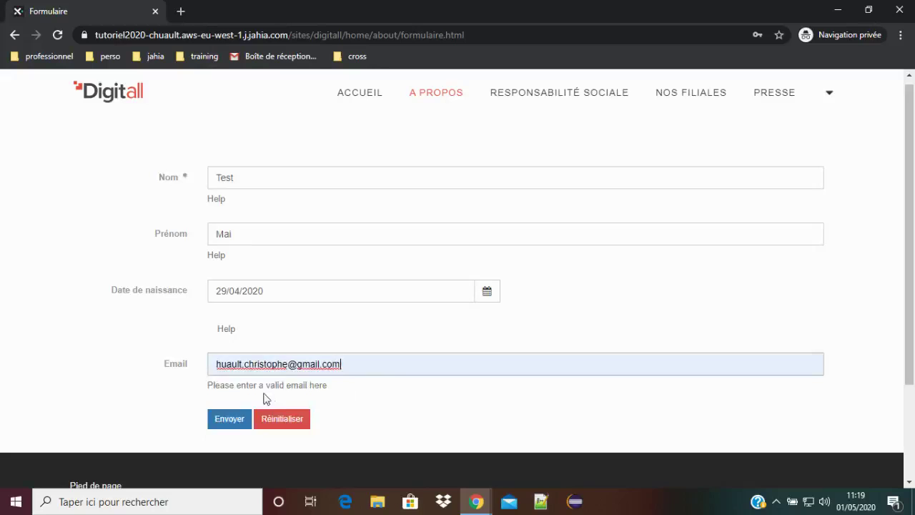
{"action": "left_click", "coordinate": [230, 424]}
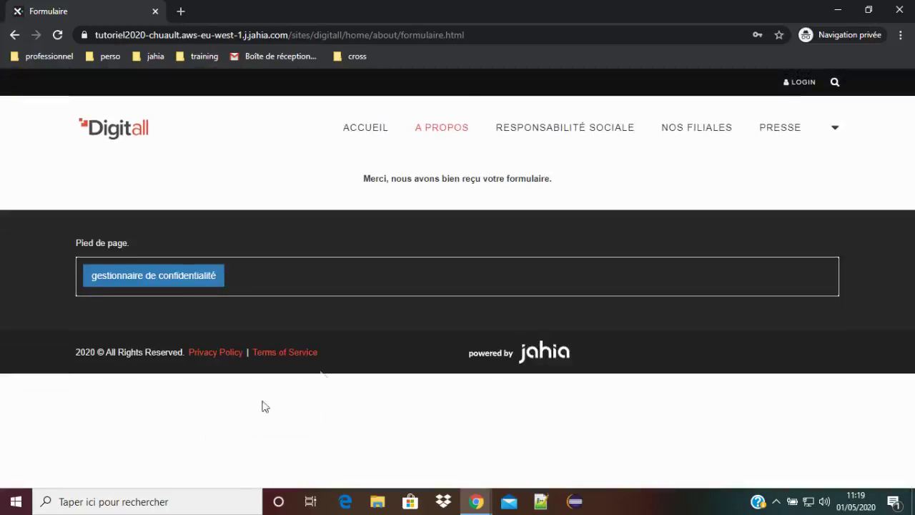
Step: Reopen the Formulaire page to check its prefilled fields, and close the private browsing window
{"action": "mouse_move", "coordinate": [436, 143]}
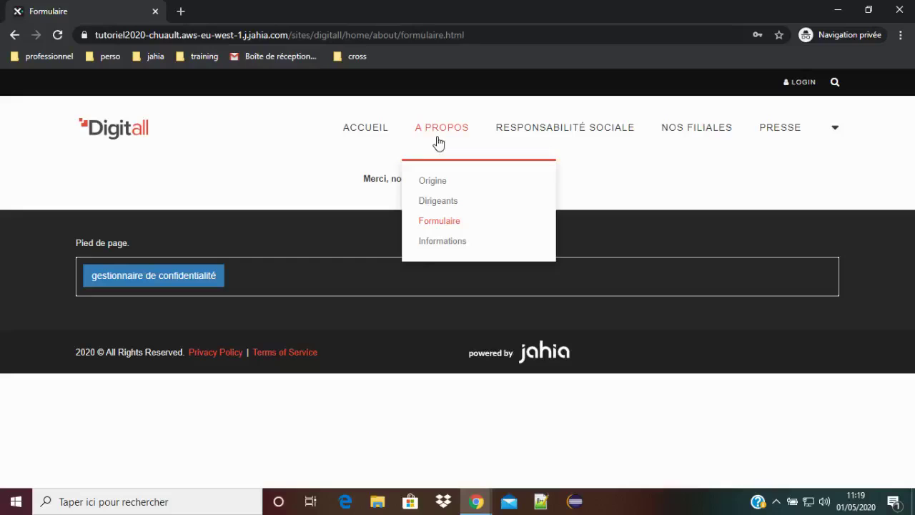
{"action": "left_click", "coordinate": [438, 221]}
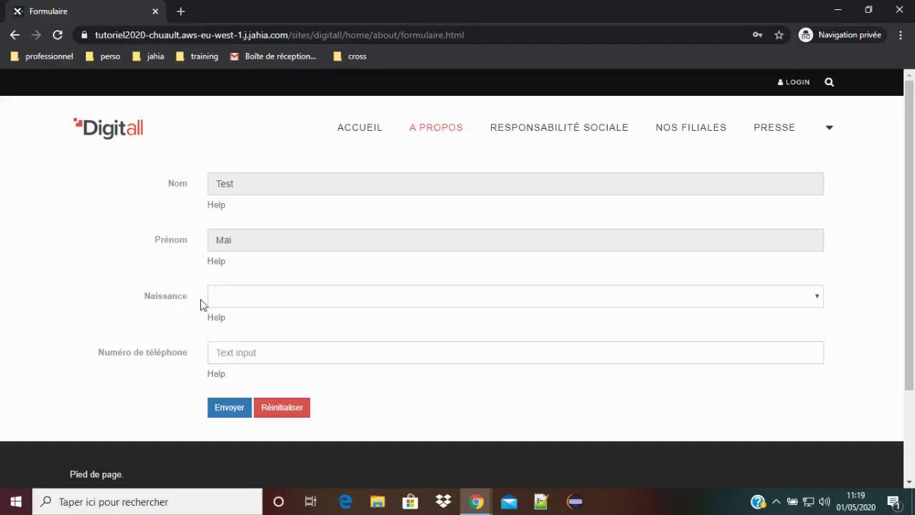
{"action": "left_click", "coordinate": [156, 11]}
Step: Open the Visiteurs list under Audience and open the profile of the most recent visitor
{"action": "scroll", "coordinate": [140, 262], "scroll_direction": "up", "scroll_amount": 5}
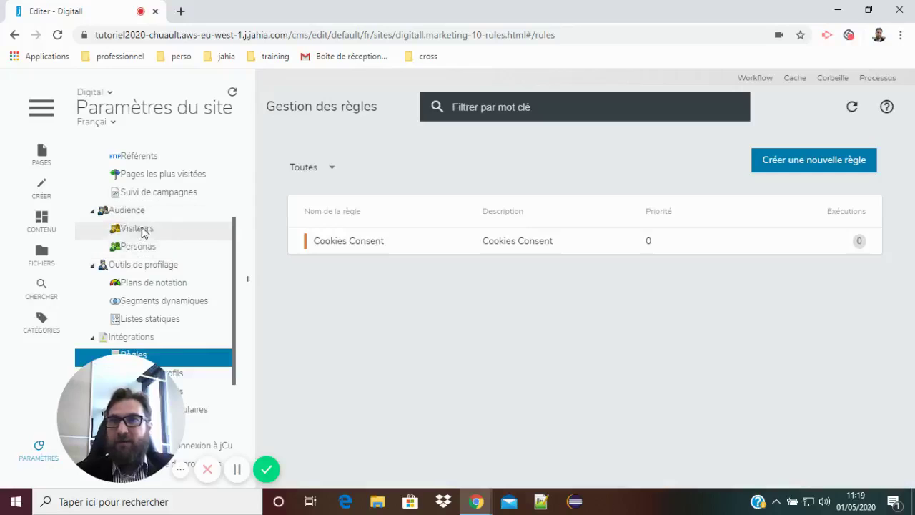
{"action": "left_click", "coordinate": [140, 230]}
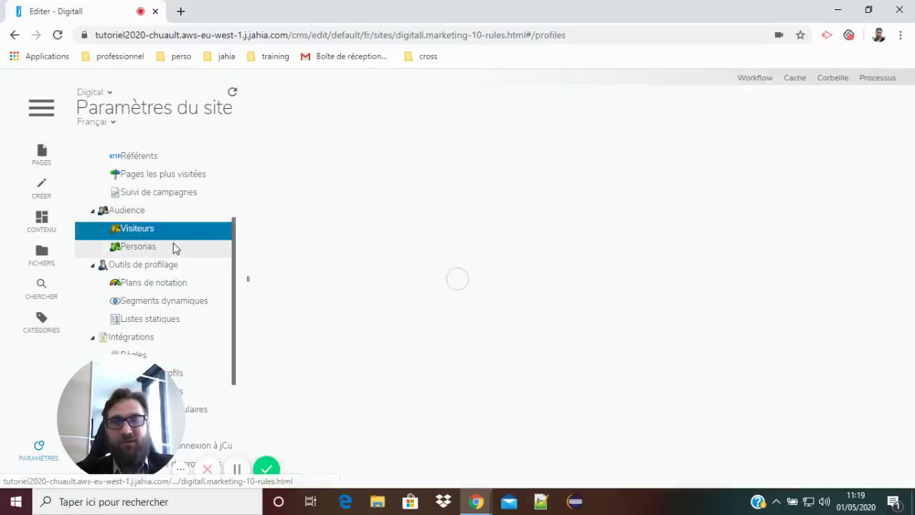
{"action": "scroll", "coordinate": [548, 337], "scroll_direction": "down", "scroll_amount": 3}
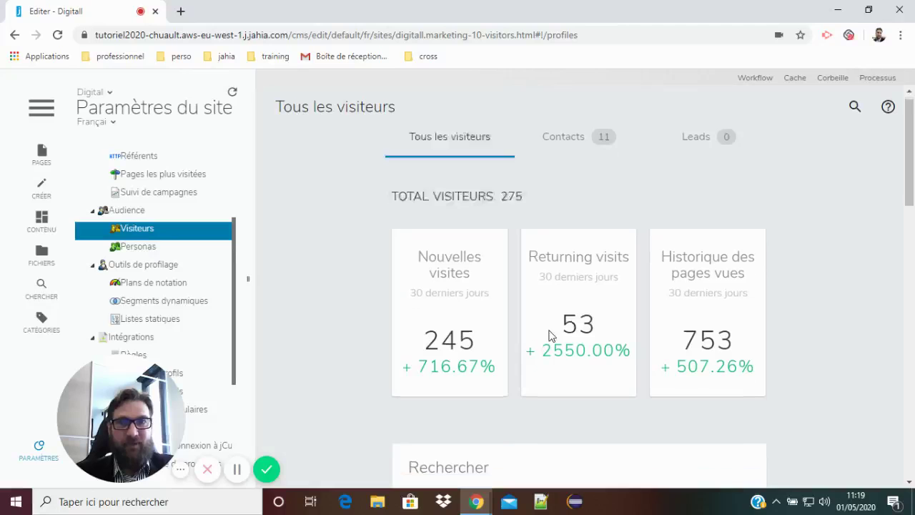
{"action": "scroll", "coordinate": [548, 349], "scroll_direction": "down", "scroll_amount": 2}
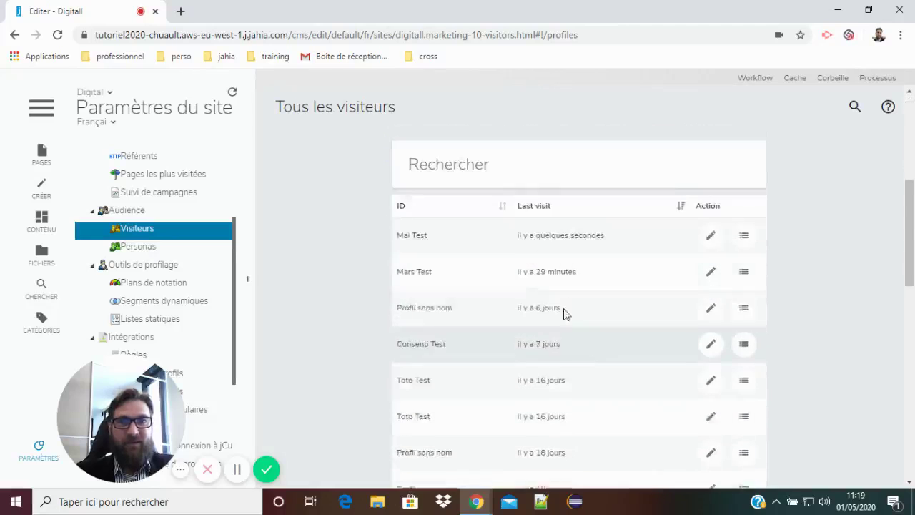
{"action": "left_click", "coordinate": [713, 217]}
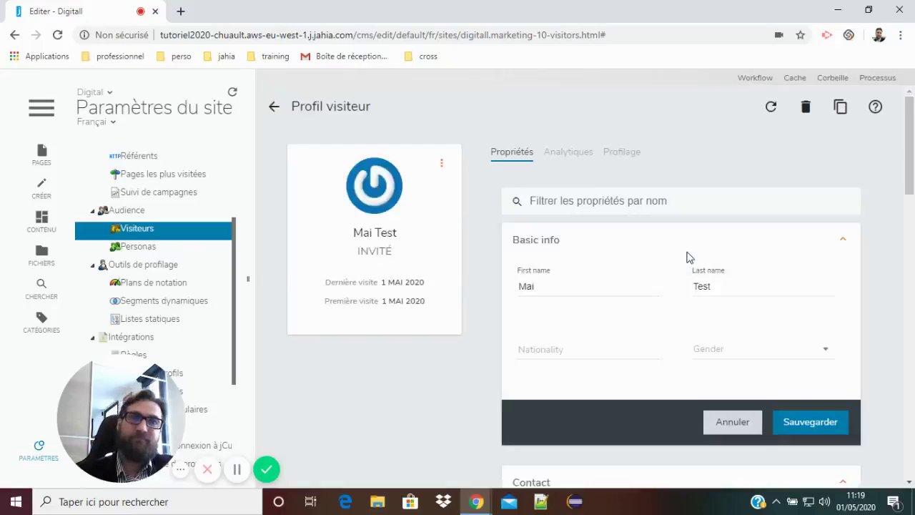
Step: Review the visitor's properties, analytics and profiling details, including the assigned static lists
{"action": "scroll", "coordinate": [548, 148], "scroll_direction": "down", "scroll_amount": 2}
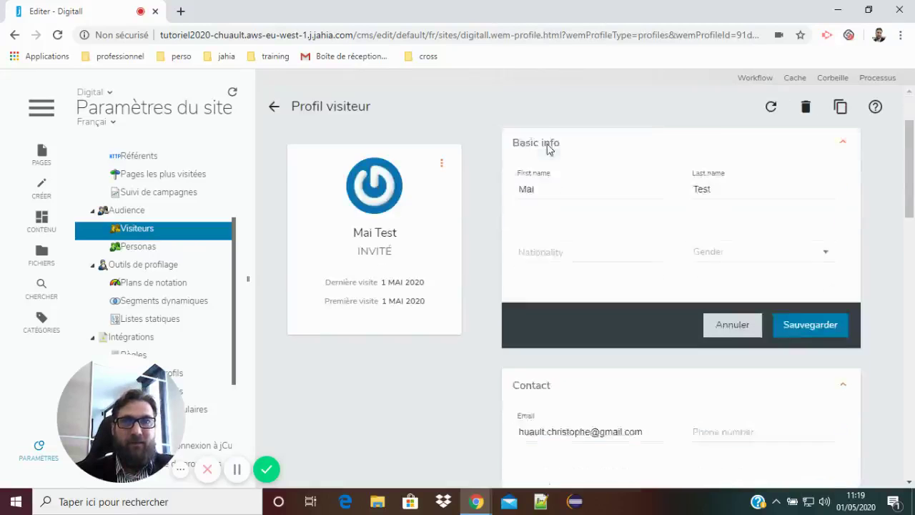
{"action": "scroll", "coordinate": [554, 223], "scroll_direction": "up", "scroll_amount": 2}
{"action": "left_click", "coordinate": [567, 153]}
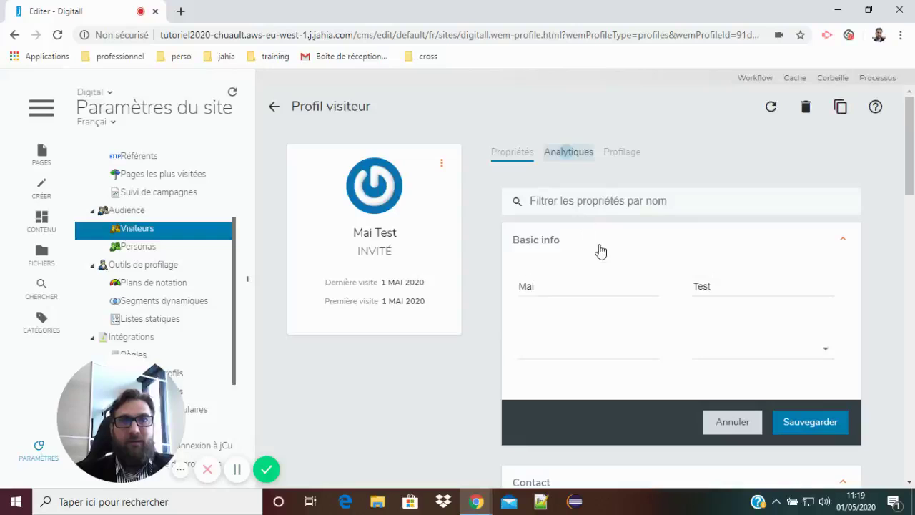
{"action": "left_click", "coordinate": [624, 155]}
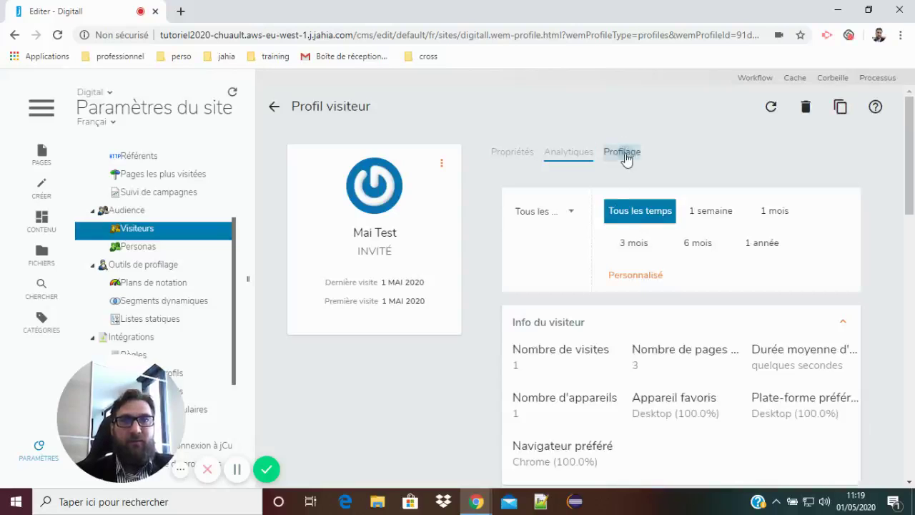
{"action": "scroll", "coordinate": [606, 239], "scroll_direction": "down", "scroll_amount": 2}
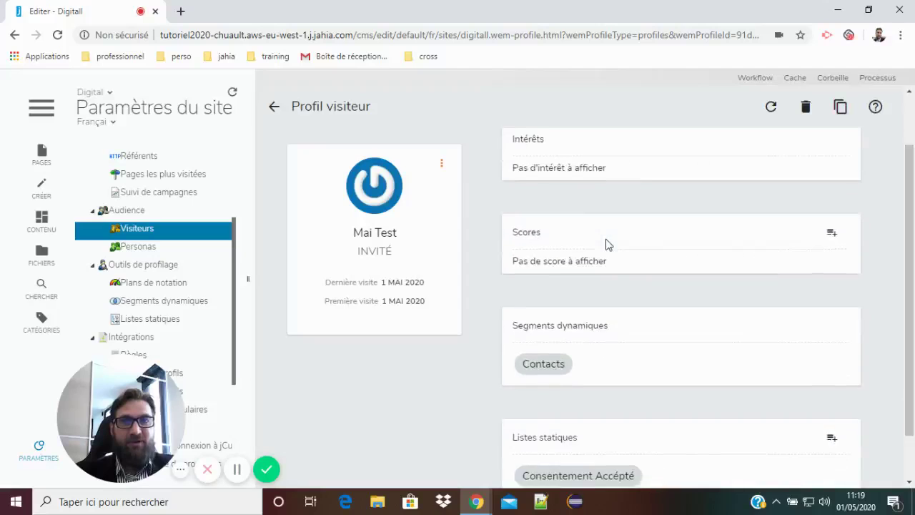
Step: Check the Cookies Consent property in the Custom card of the visitor's properties
{"action": "scroll", "coordinate": [598, 267], "scroll_direction": "up", "scroll_amount": 2}
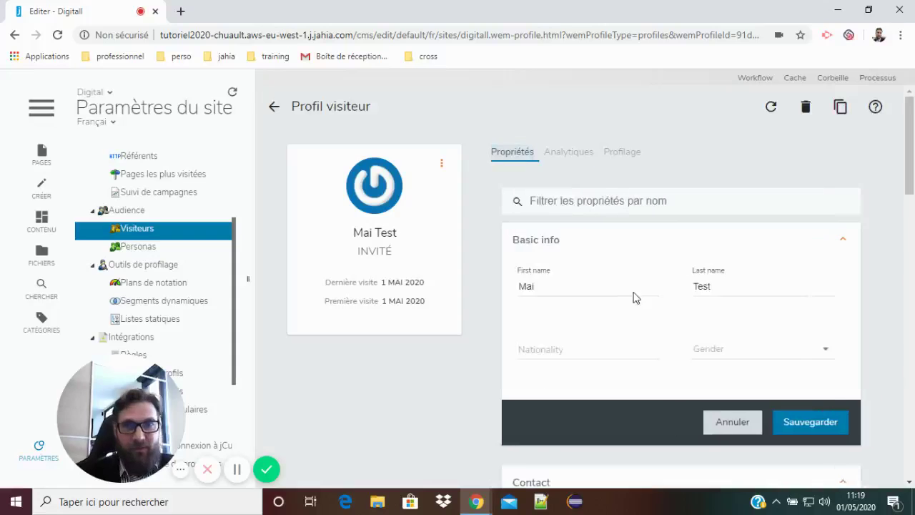
{"action": "scroll", "coordinate": [634, 296], "scroll_direction": "down", "scroll_amount": 10}
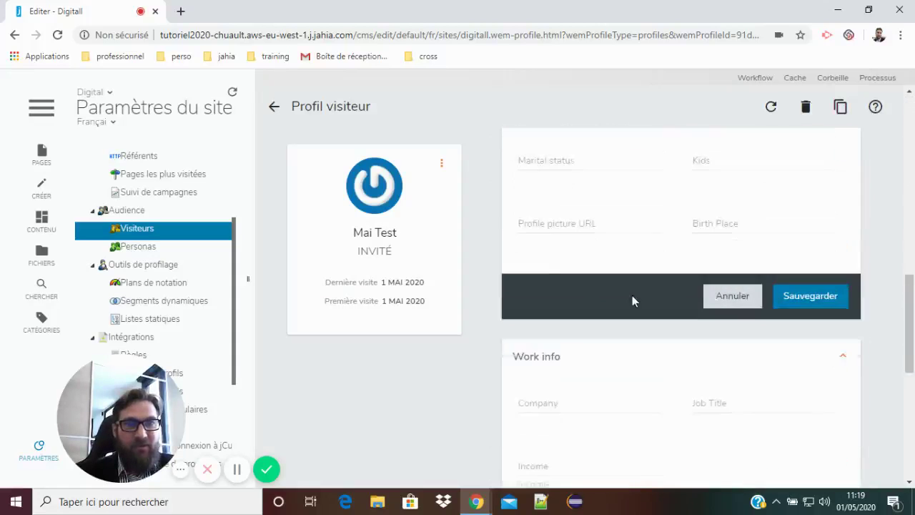
{"action": "scroll", "coordinate": [632, 302], "scroll_direction": "down", "scroll_amount": 2}
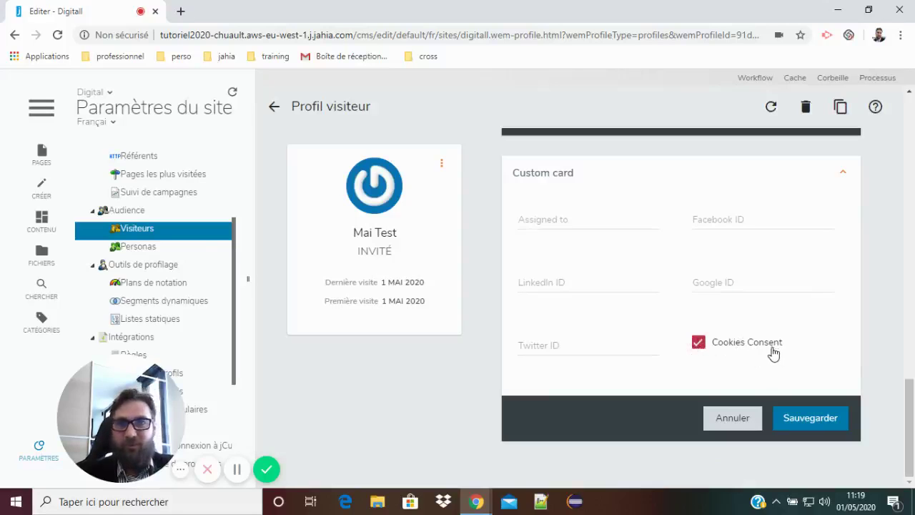
Step: Open the static lists management and display the visitors in the "Consentement Accépté" list
{"action": "scroll", "coordinate": [121, 236], "scroll_direction": "down", "scroll_amount": 2}
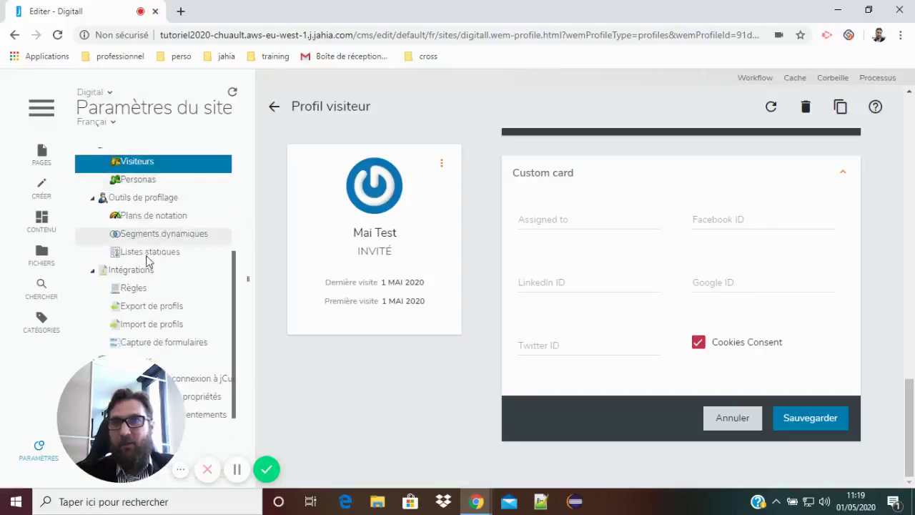
{"action": "left_click", "coordinate": [157, 256]}
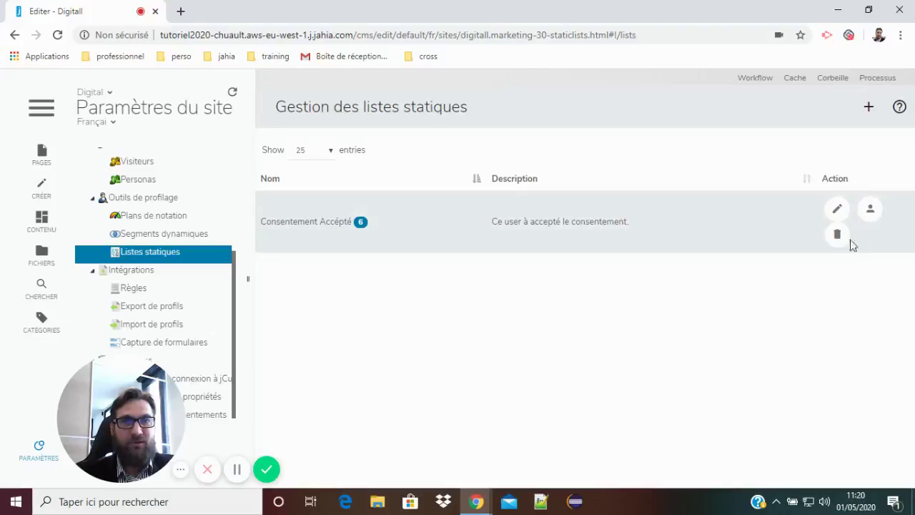
{"action": "left_click", "coordinate": [872, 211]}
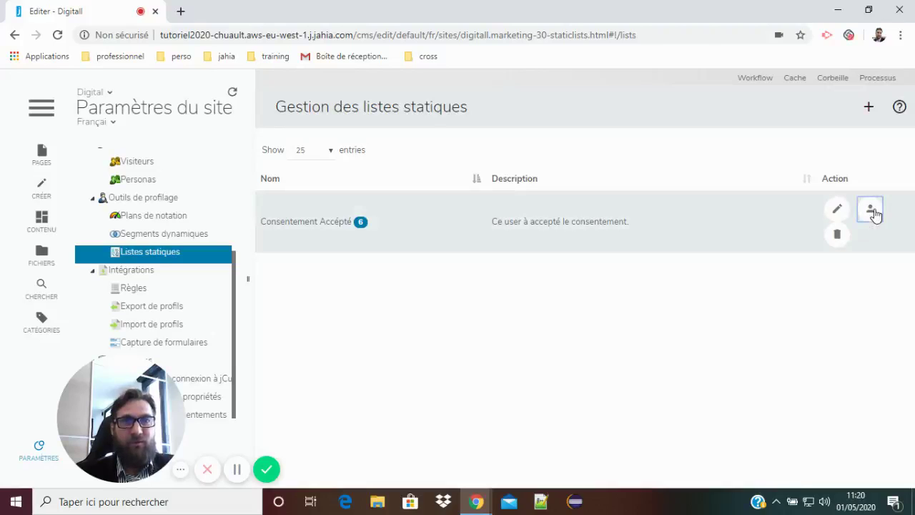